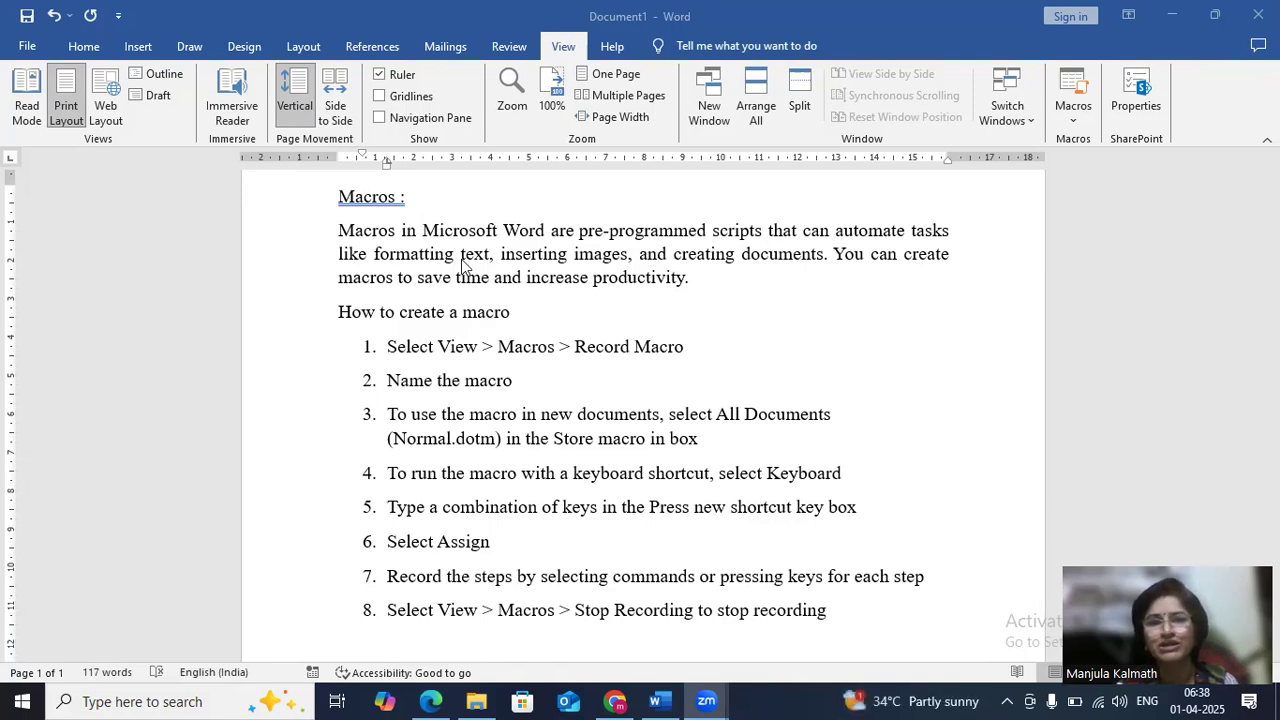
- Start recording a macro named firstformat, stored in All Documents (Normal.dotm)
click(702, 271)
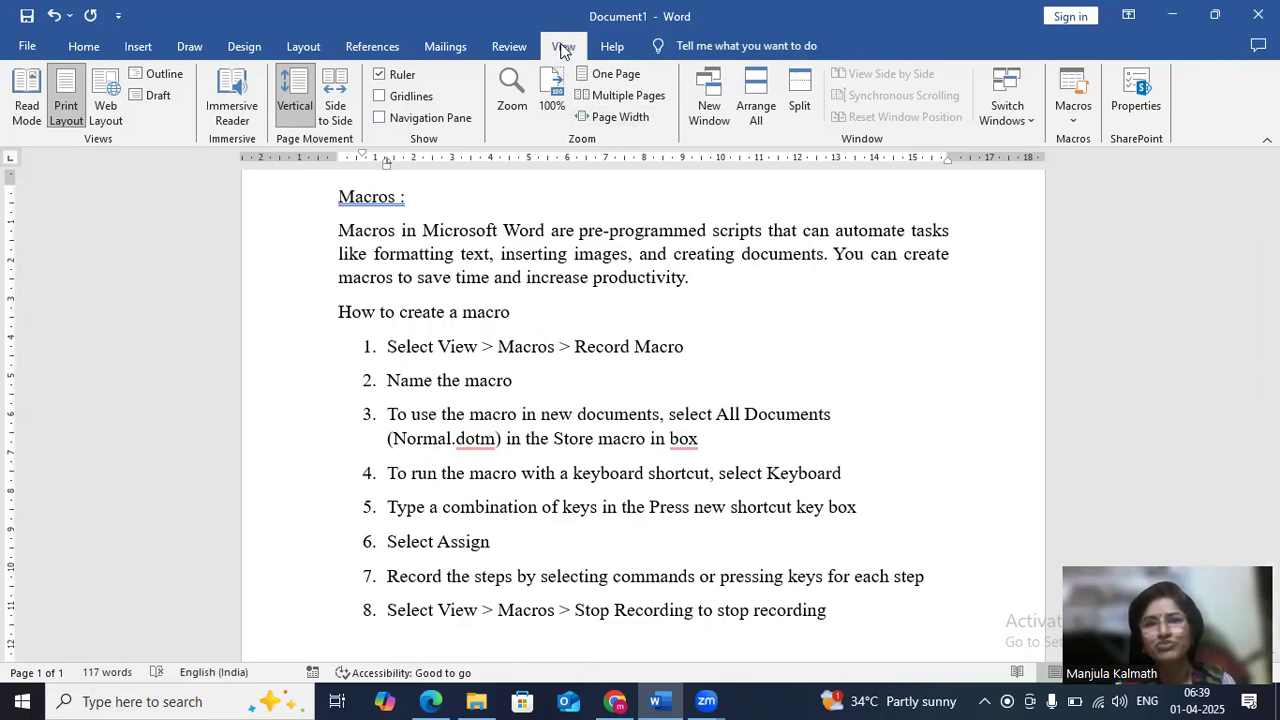
click(1074, 118)
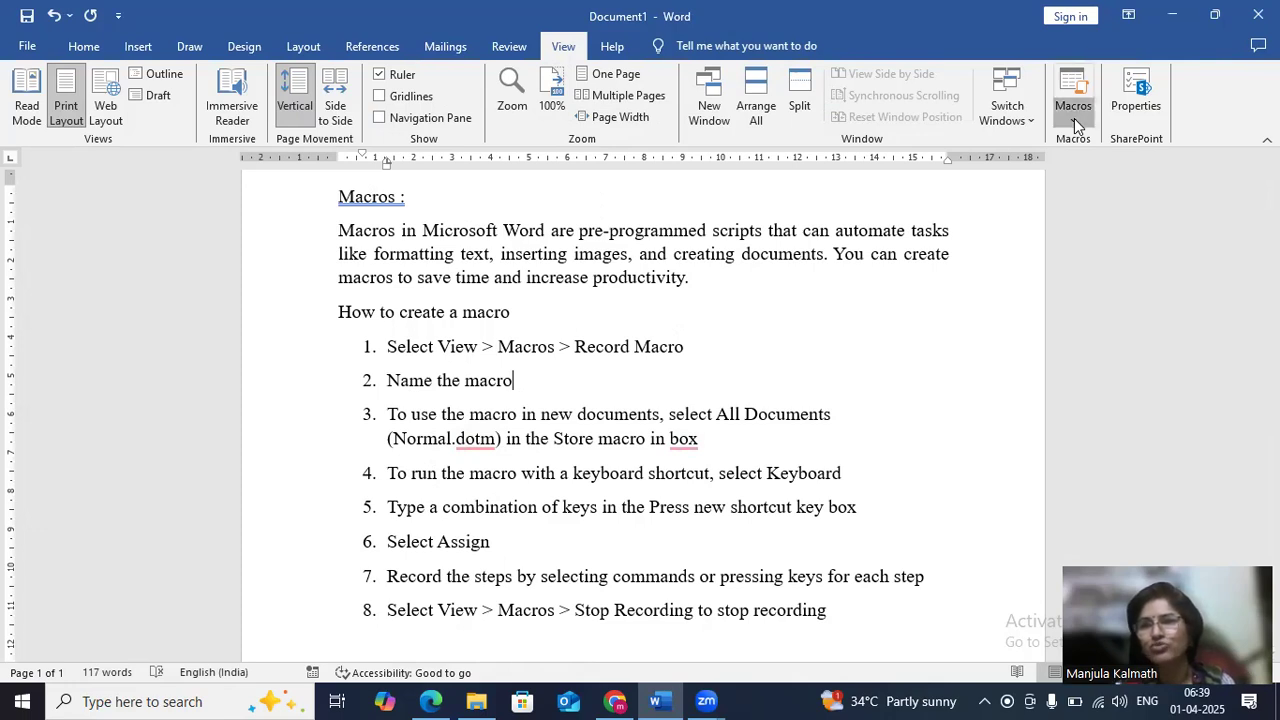
click(1064, 122)
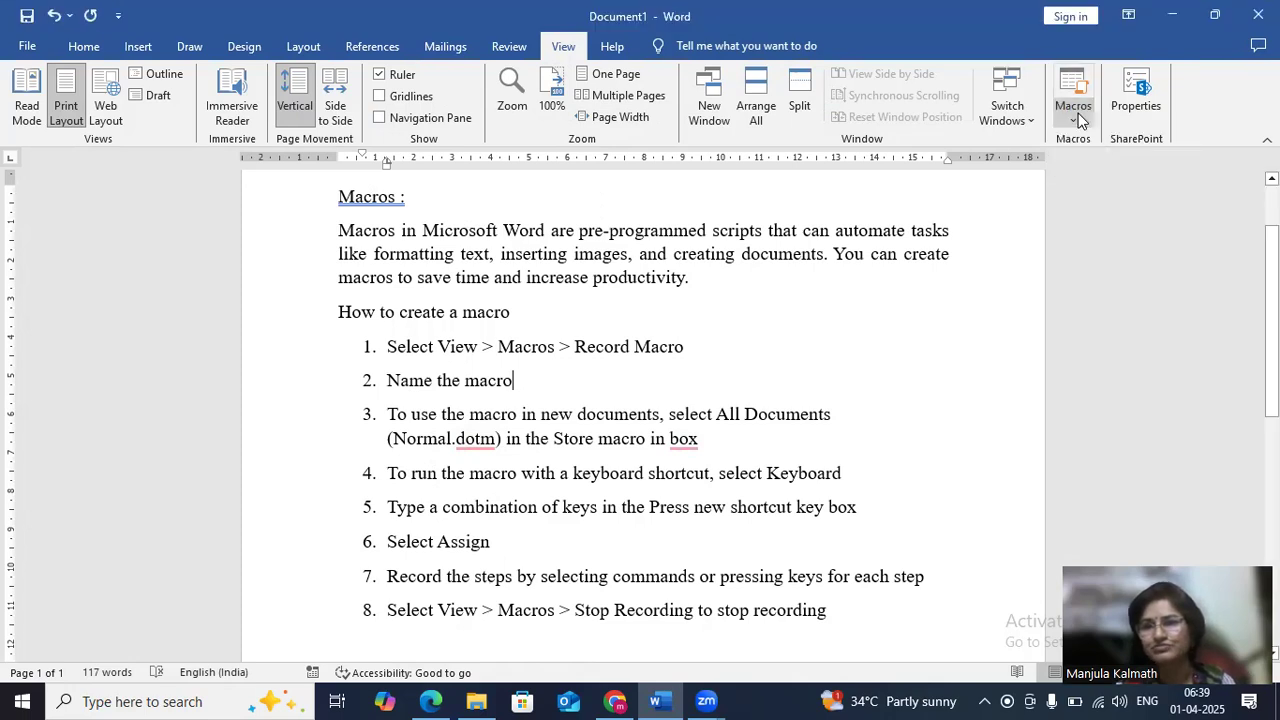
click(1076, 116)
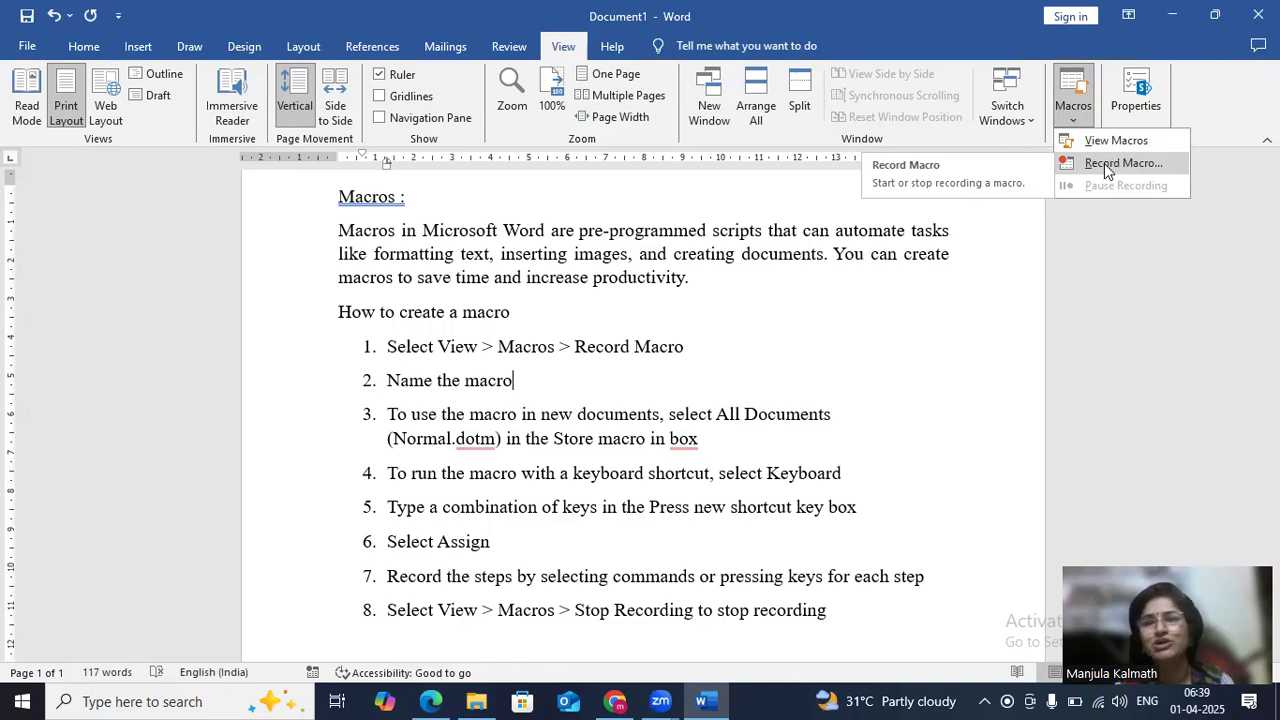
click(1104, 163)
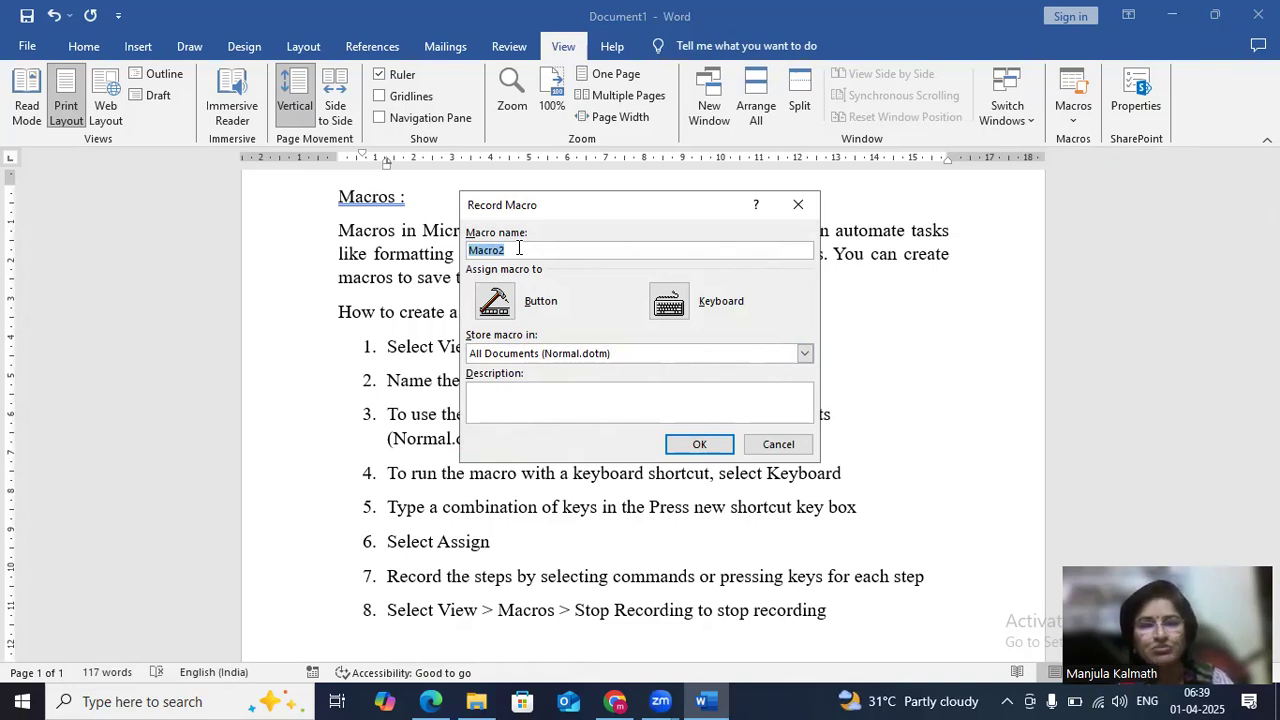
text(fi)
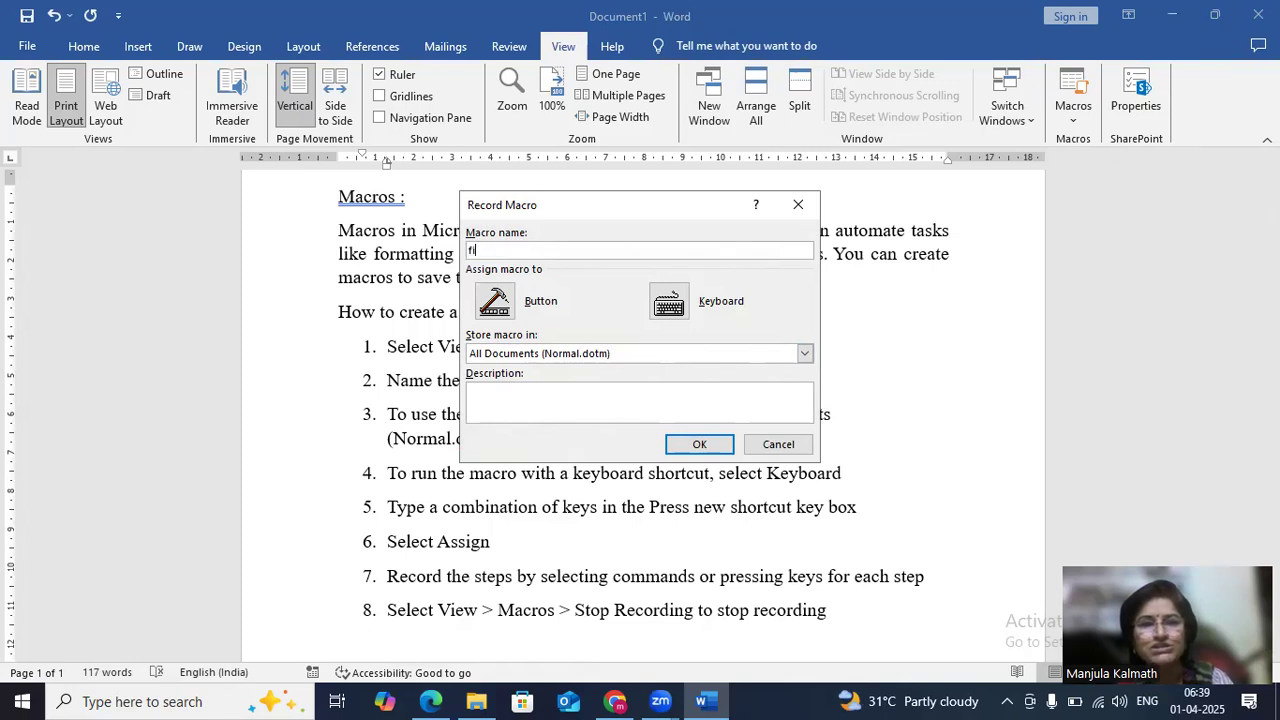
text(rstformat)
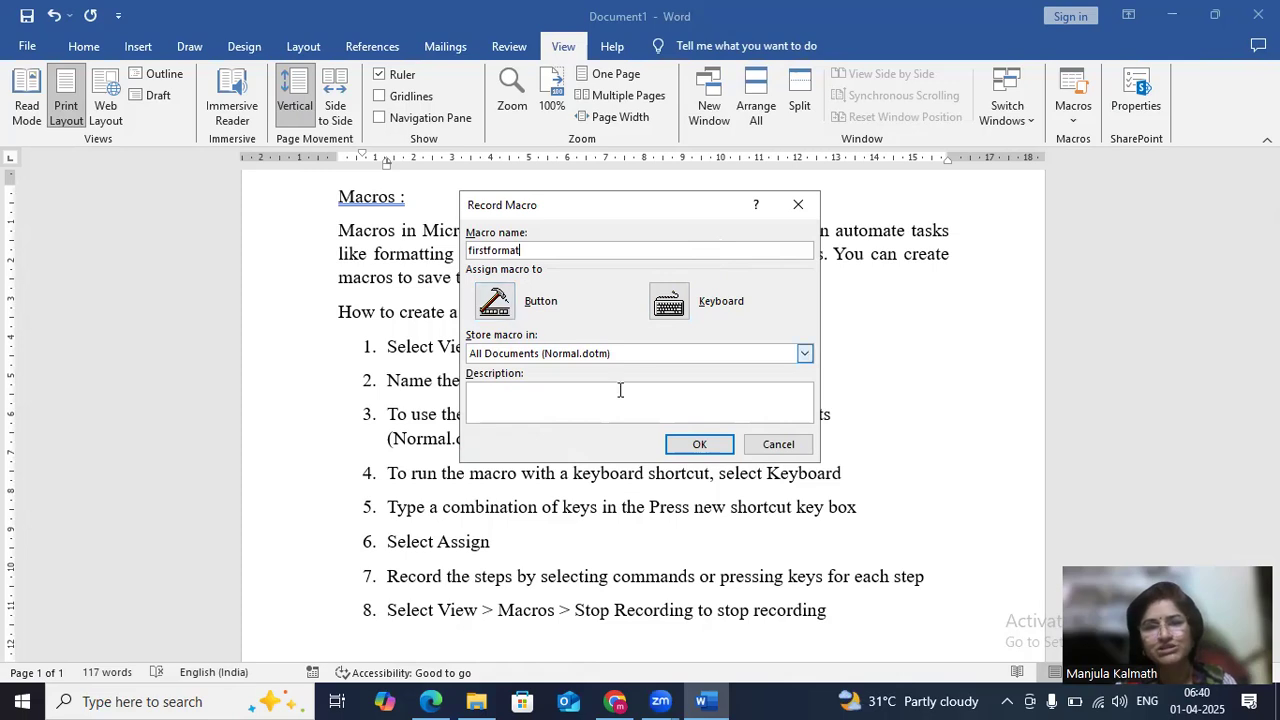
click(703, 445)
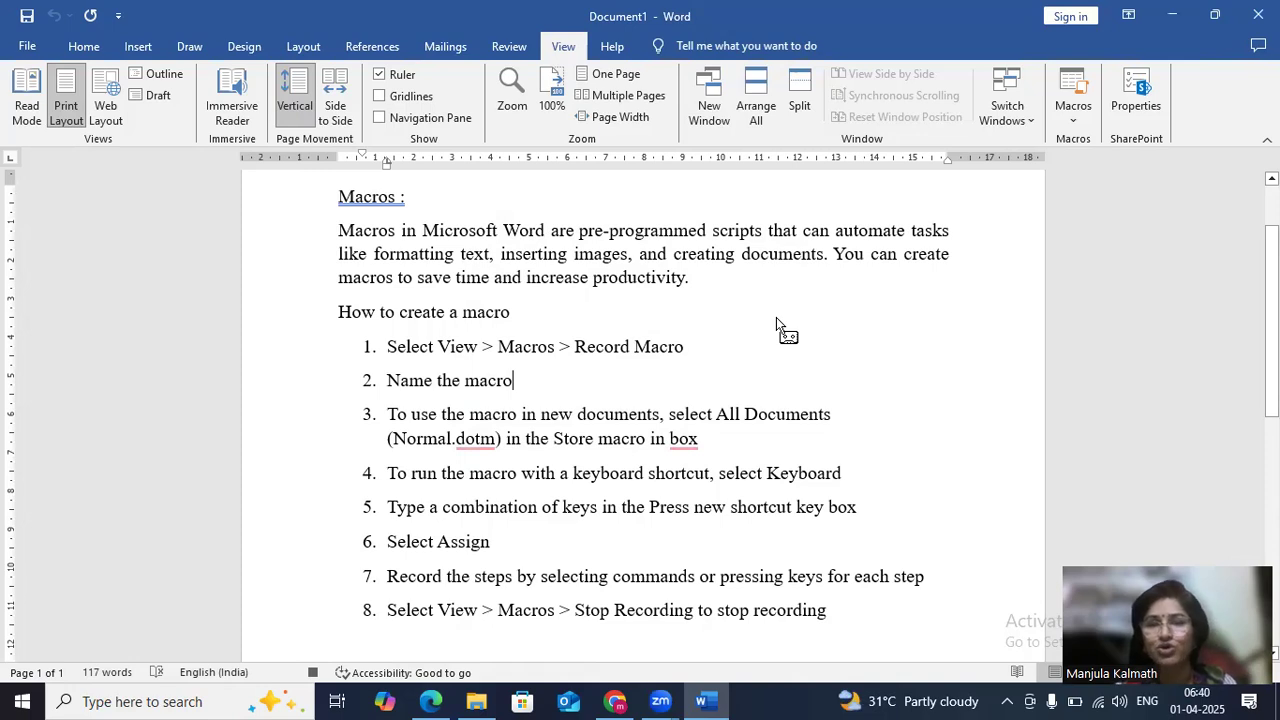
- Turn on bold, italic and underline and set the font size to 18 for the macro being recorded
click(84, 47)
click(173, 112)
click(195, 112)
click(218, 112)
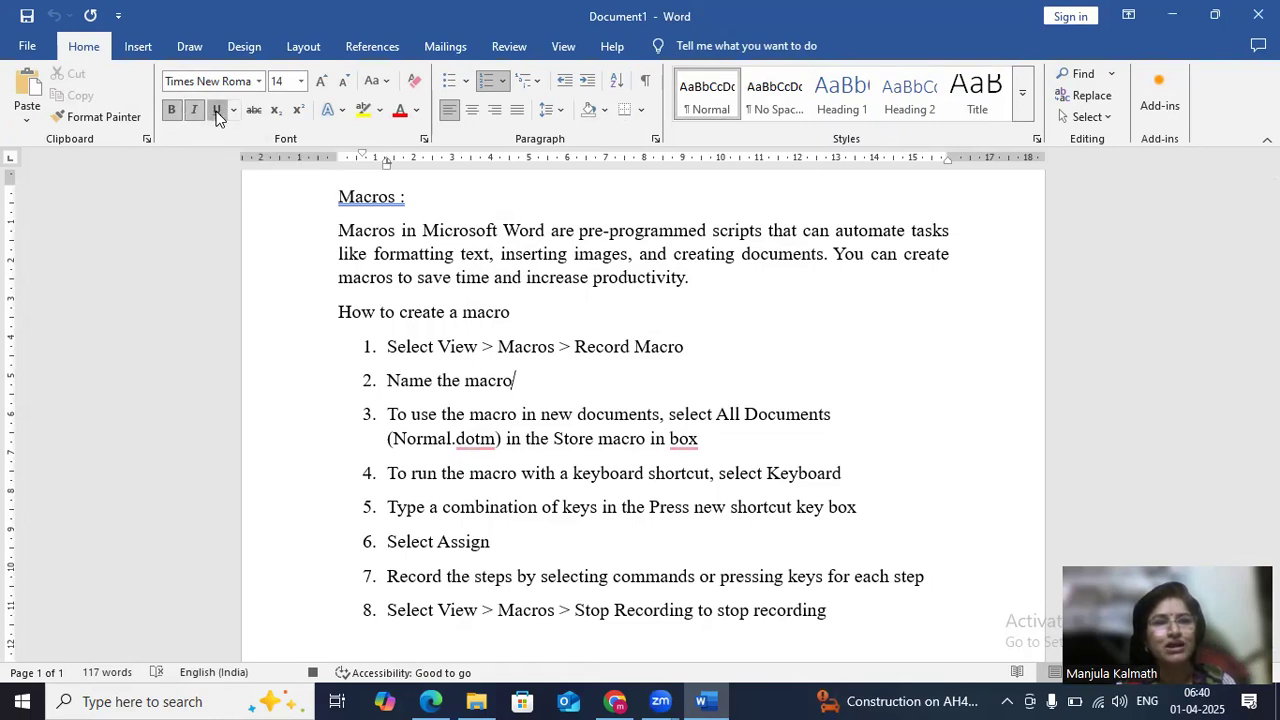
click(301, 82)
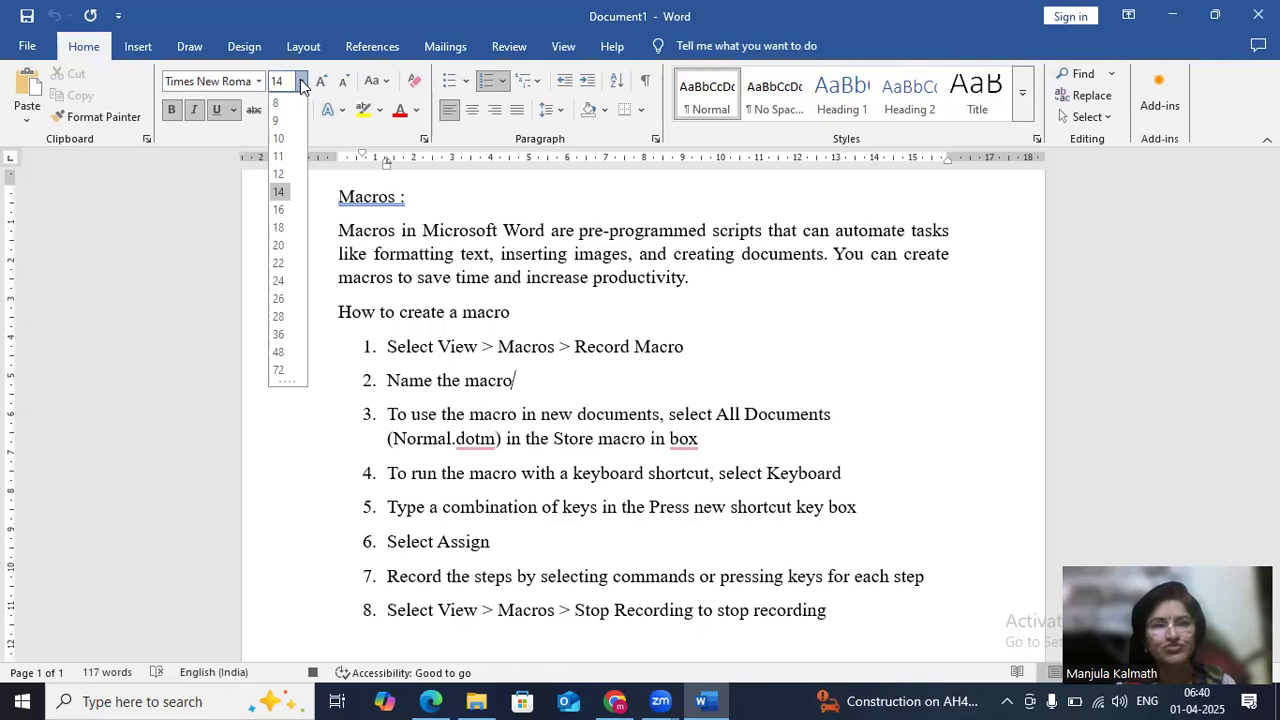
click(283, 227)
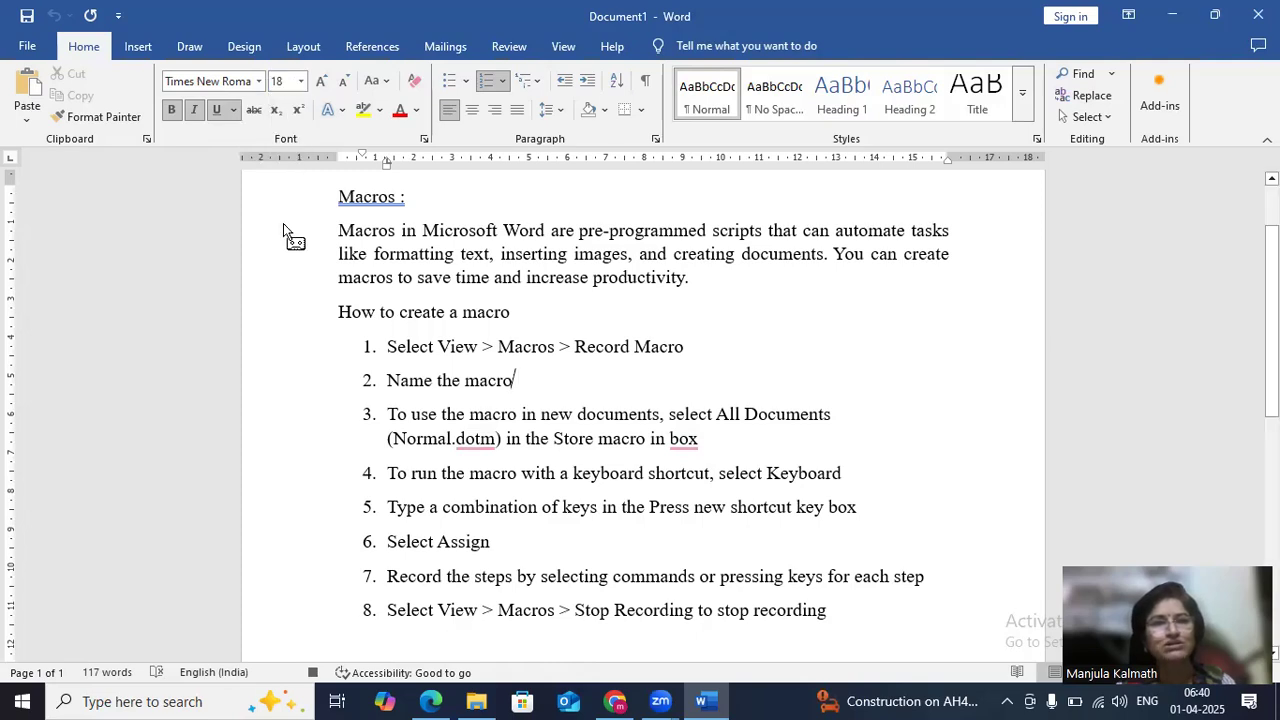
- Apply the dark text effect with a blue shadow, and stop recording the firstformat macro
click(341, 109)
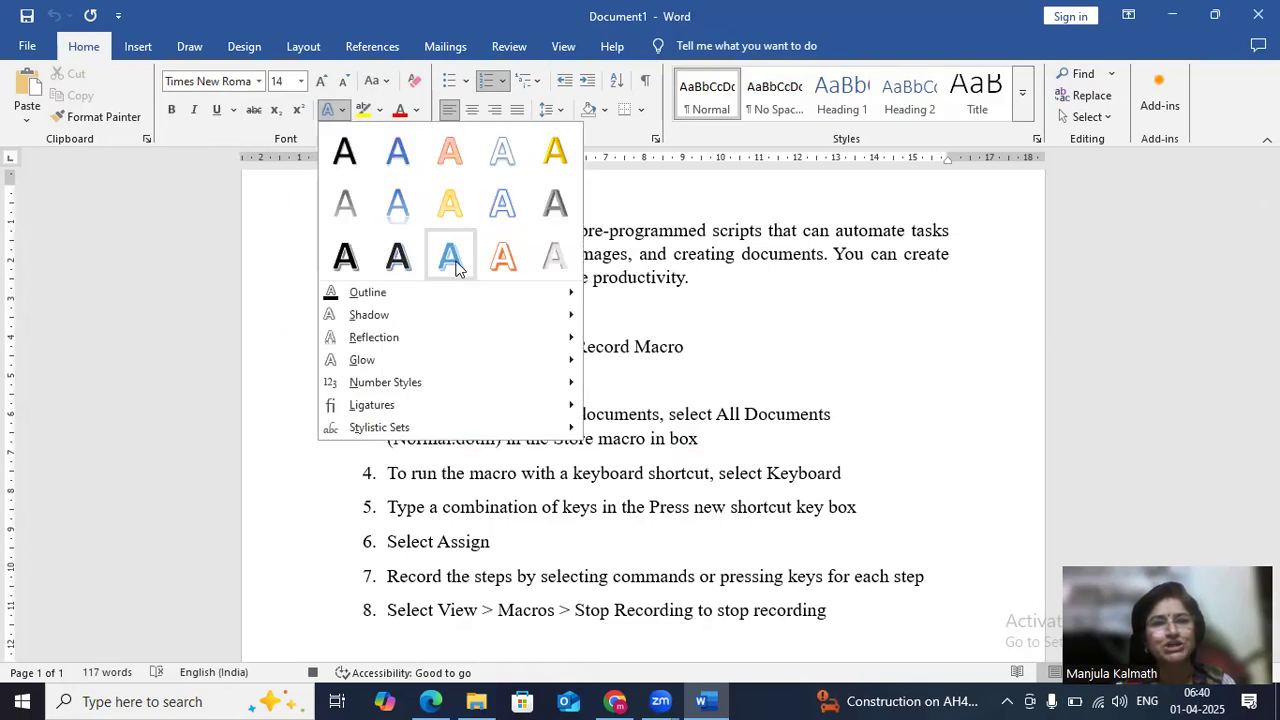
click(403, 257)
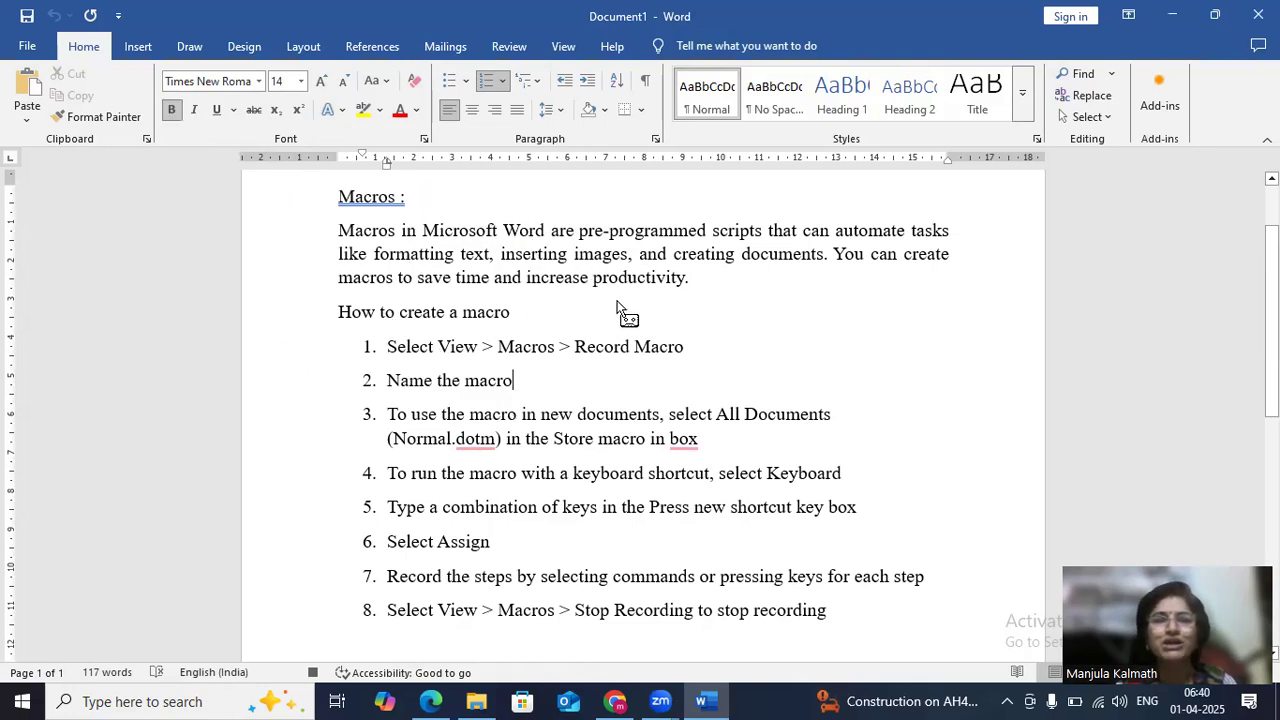
click(564, 48)
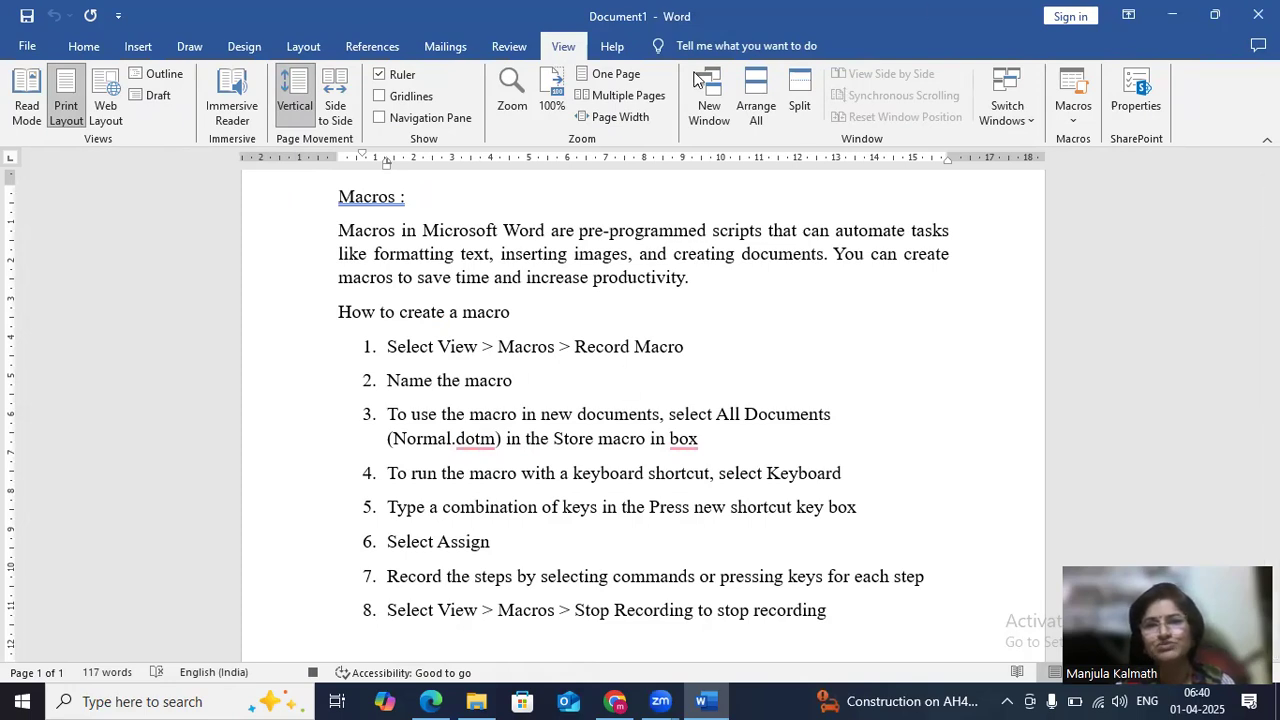
click(1072, 118)
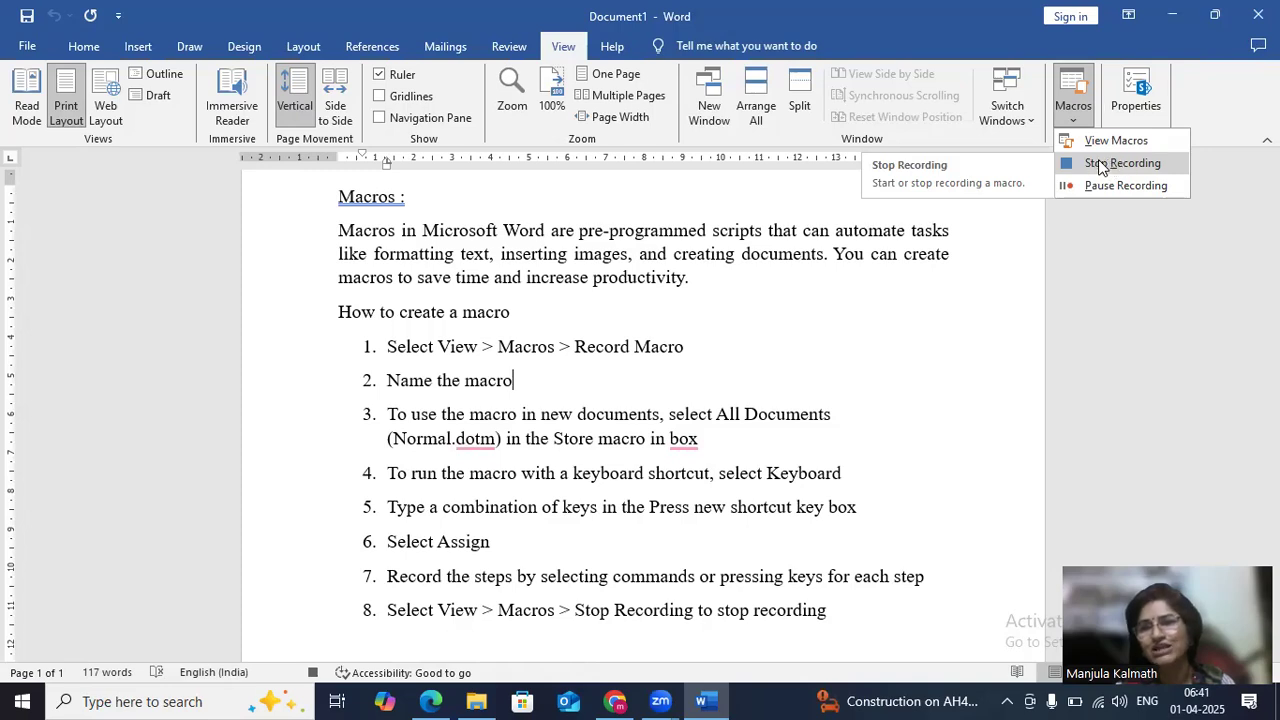
click(1100, 164)
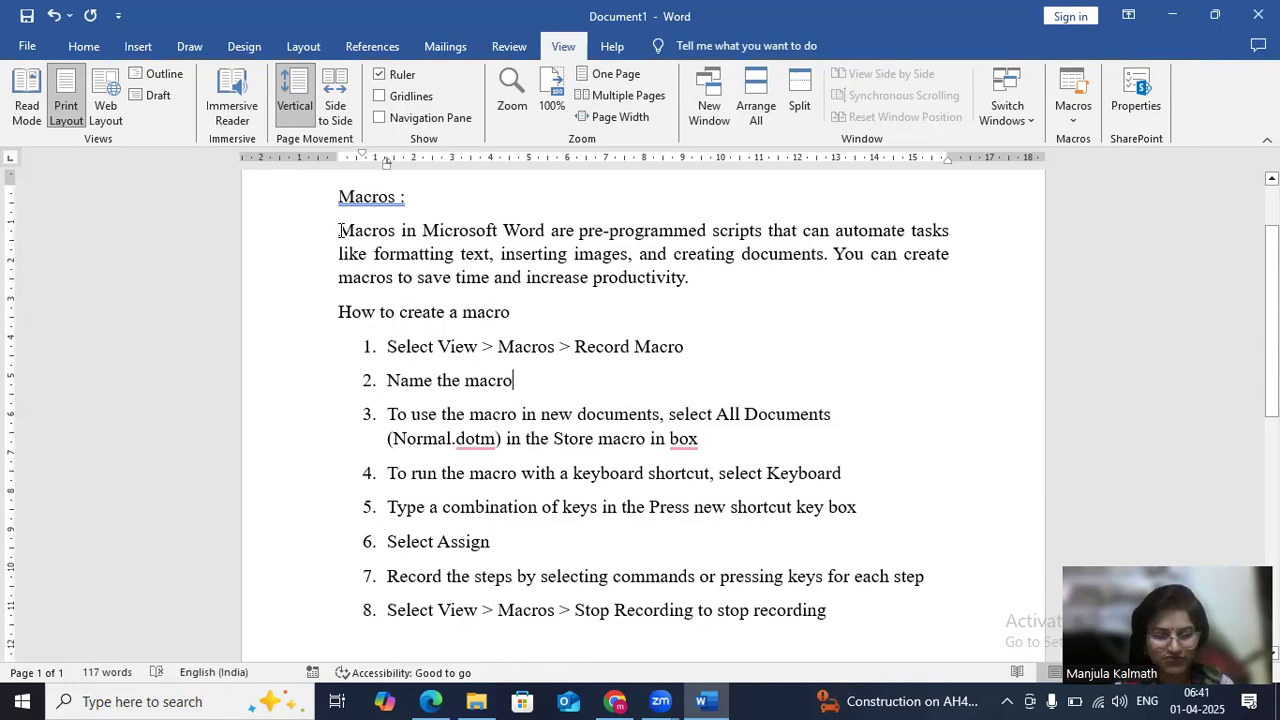
- Run the firstformat macro on the introductory paragraph beneath the Macros heading
drag(405, 233, 714, 277)
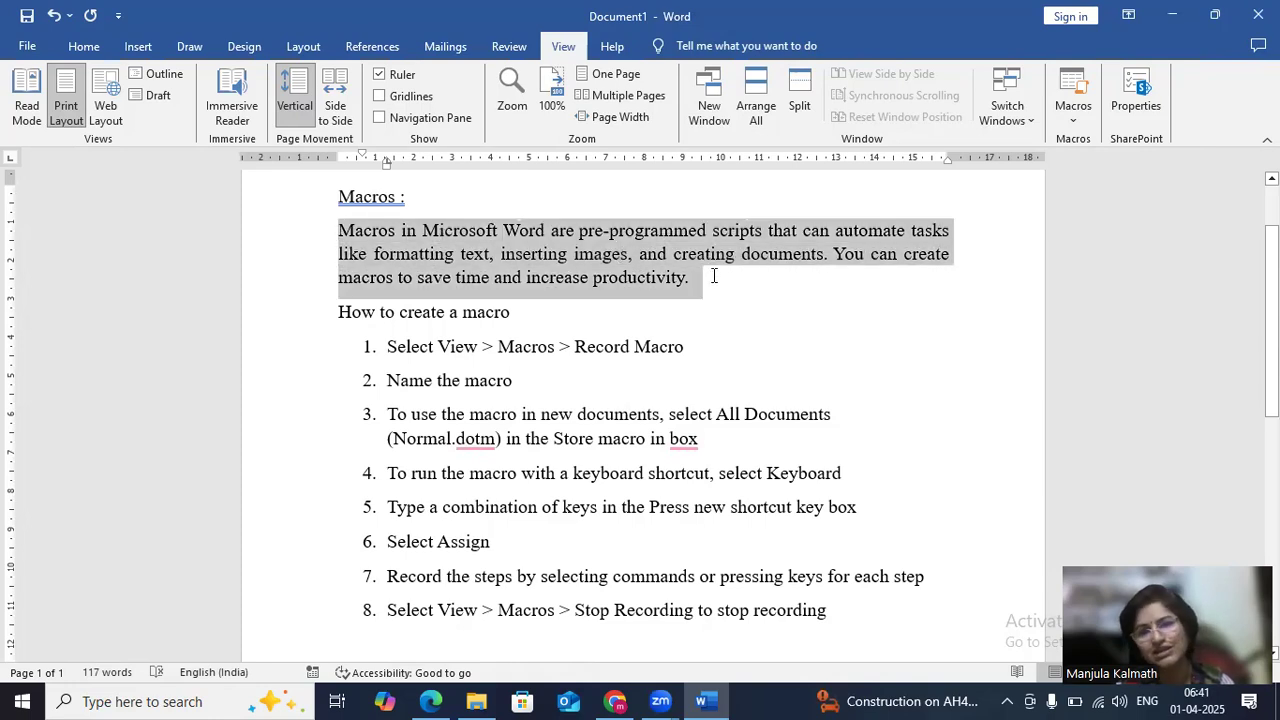
click(1072, 118)
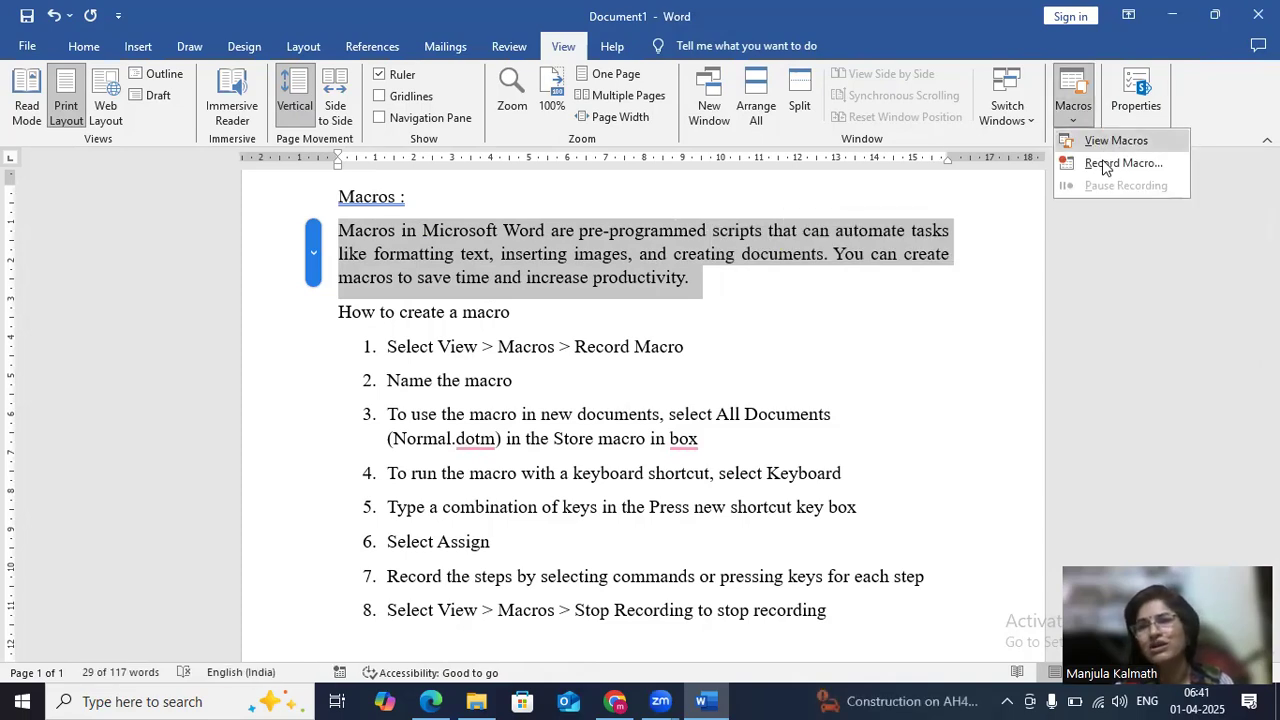
click(1101, 142)
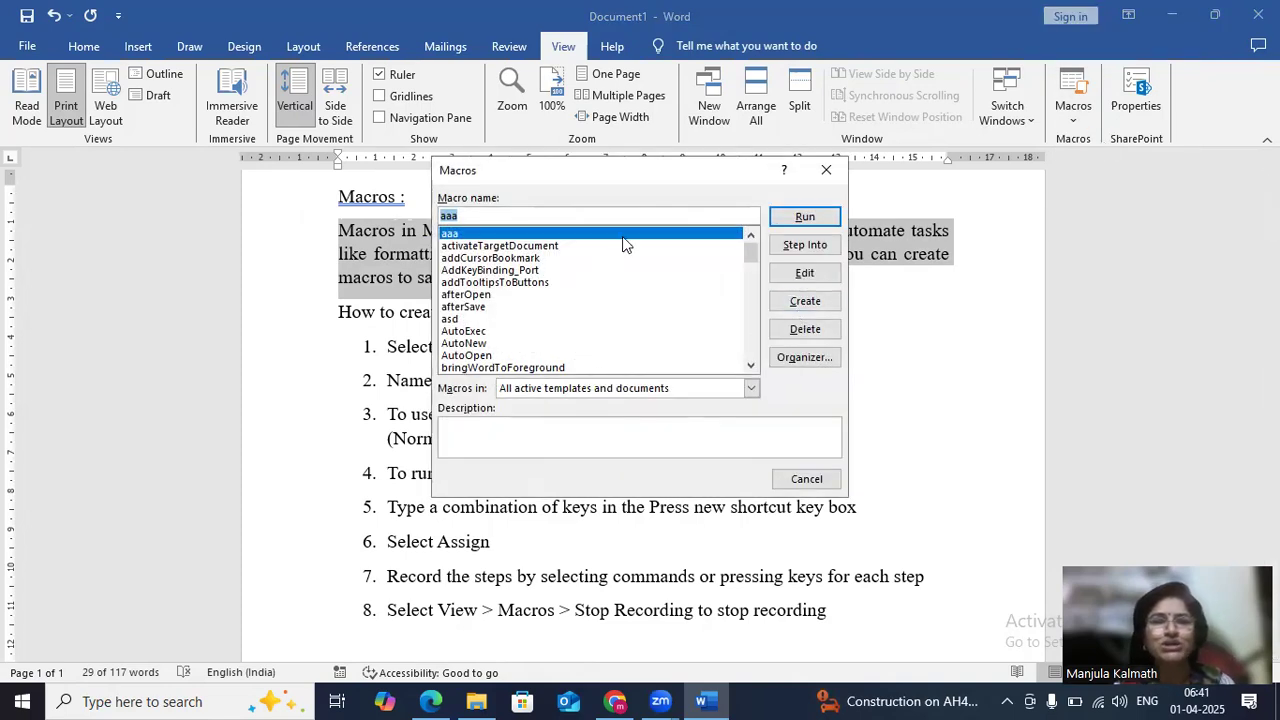
drag(746, 250, 755, 300)
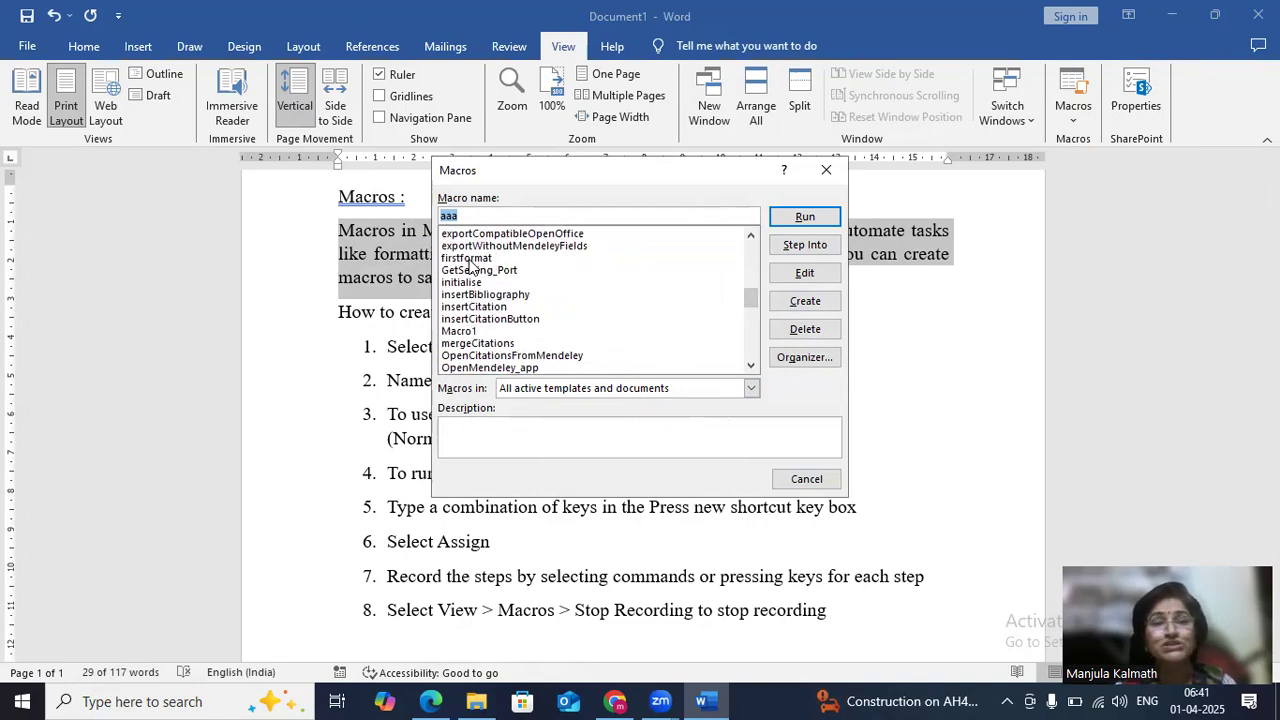
click(470, 259)
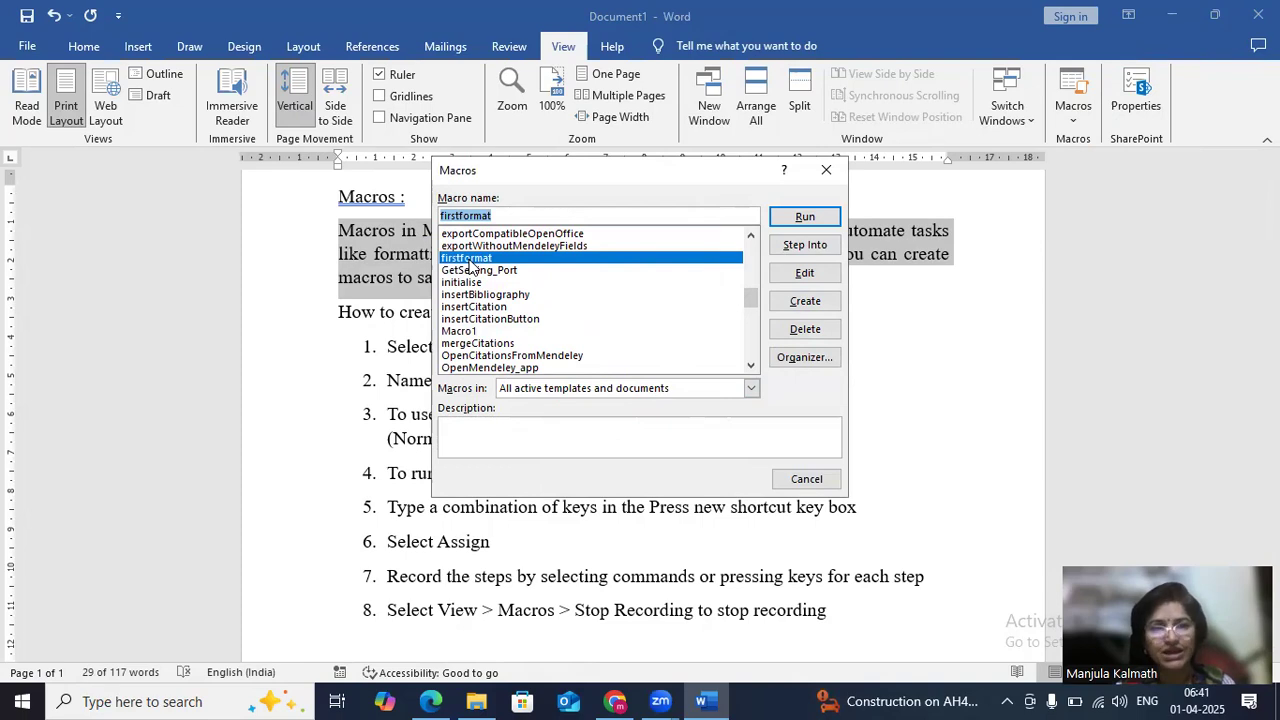
click(787, 215)
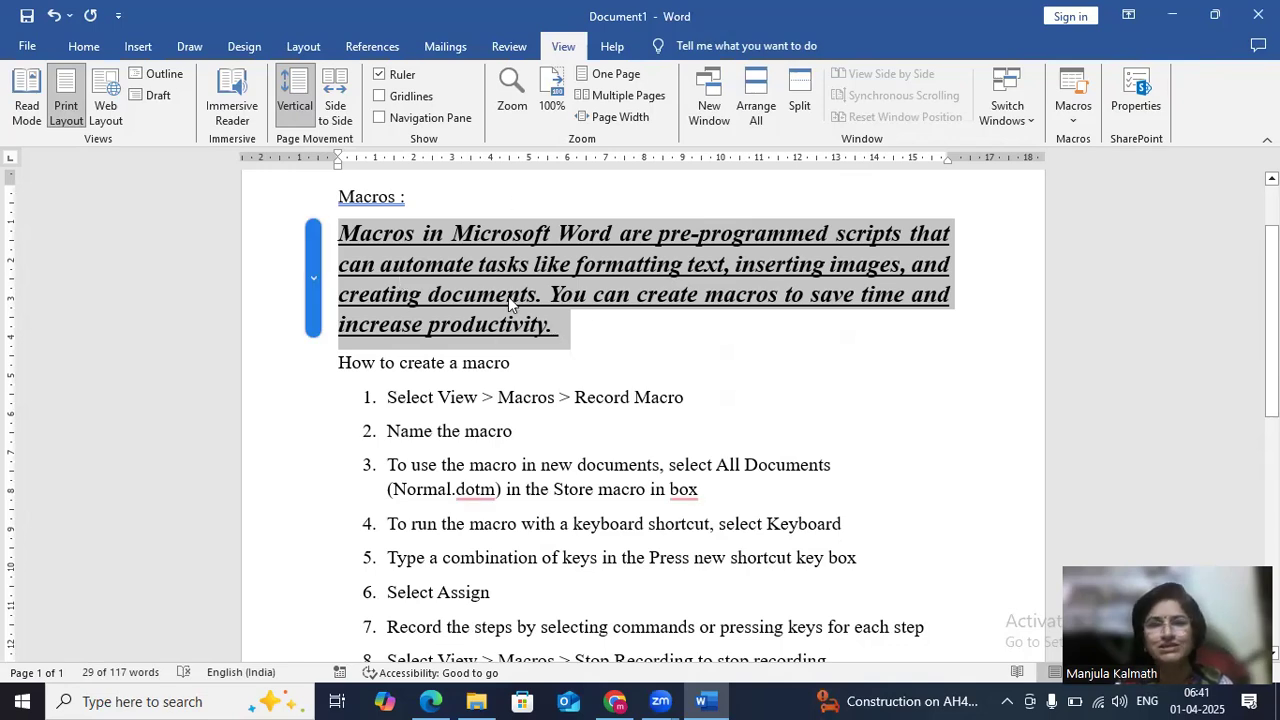
click(592, 380)
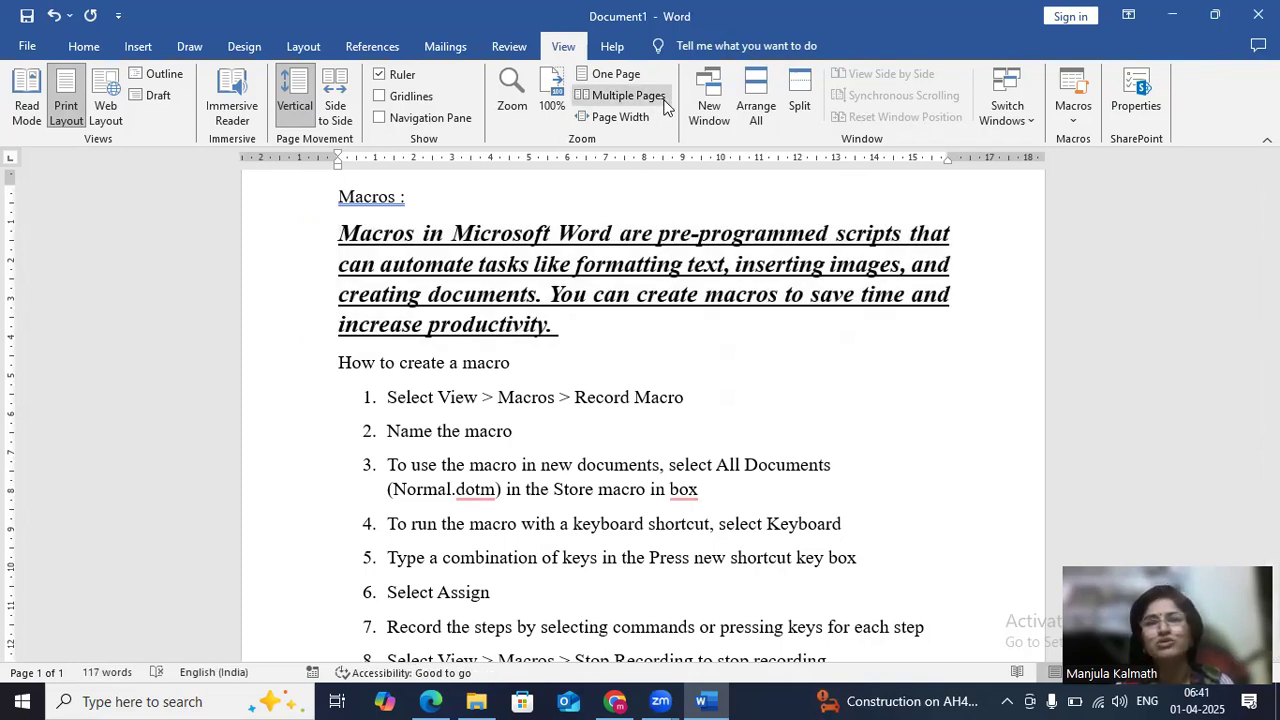
- Start recording a macro named asdf with Ctrl+Q assigned as its keyboard shortcut, saved in Normal
click(1076, 118)
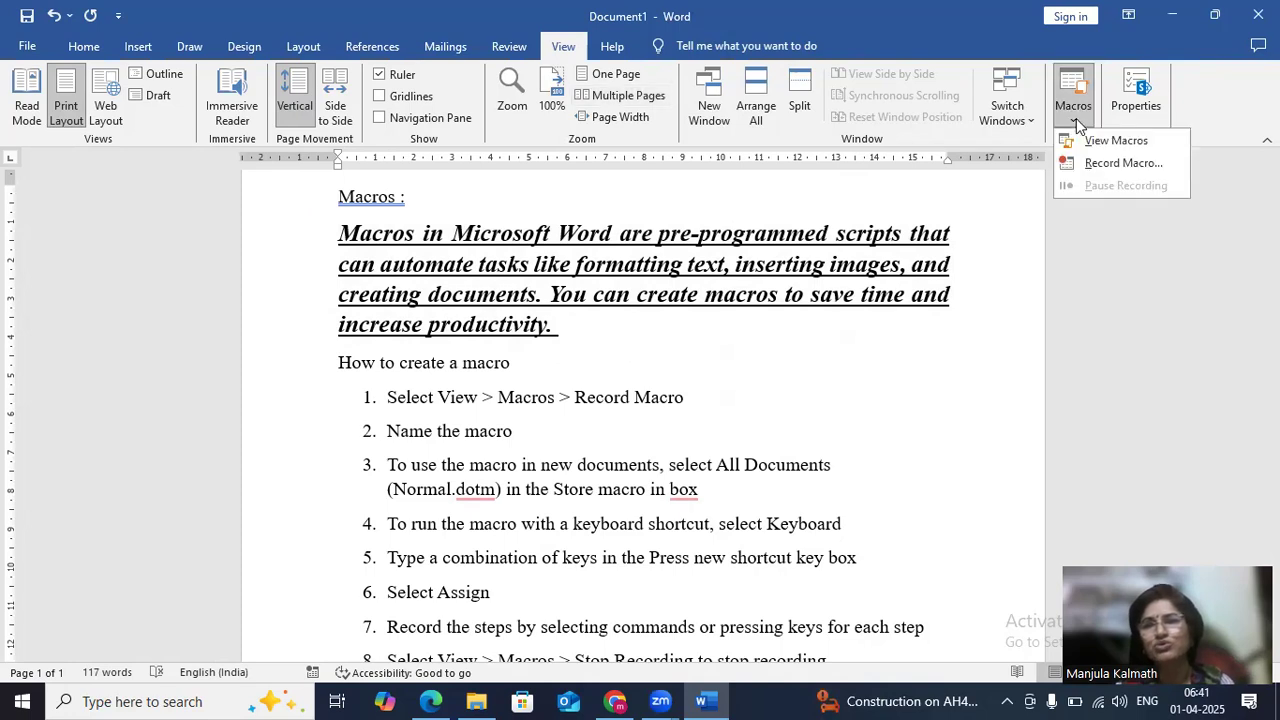
click(1110, 163)
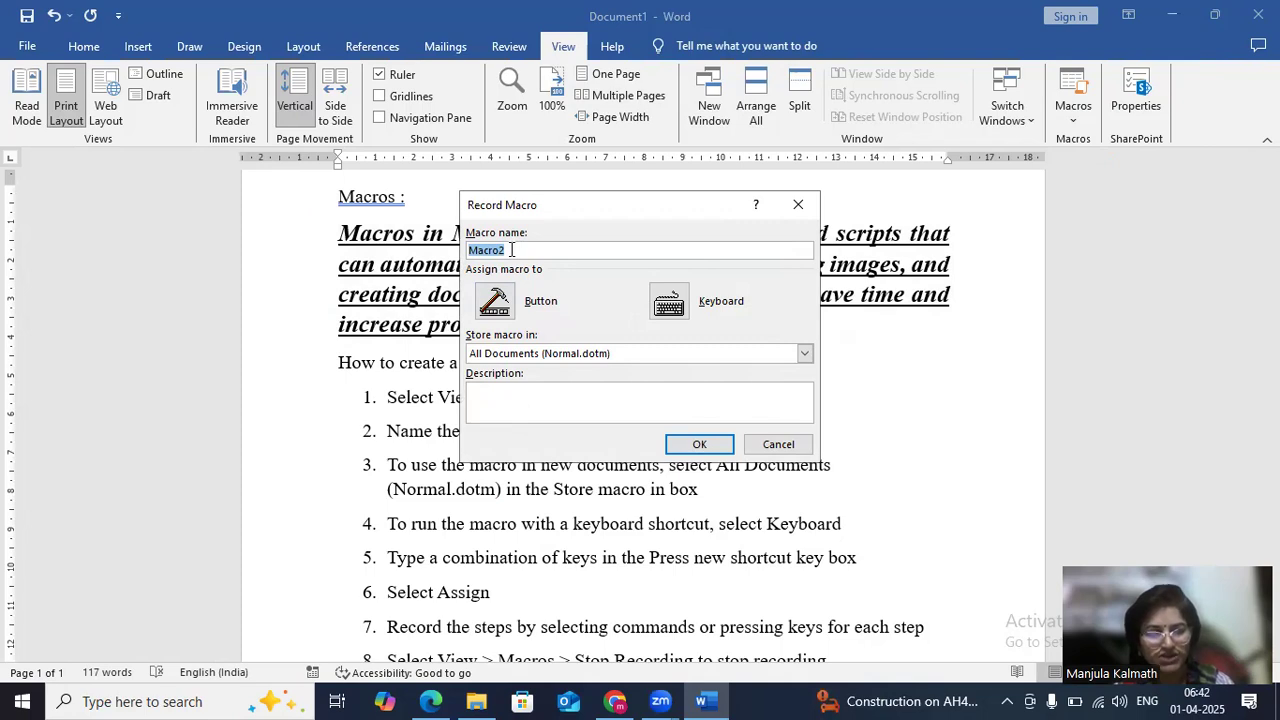
text(asdf)
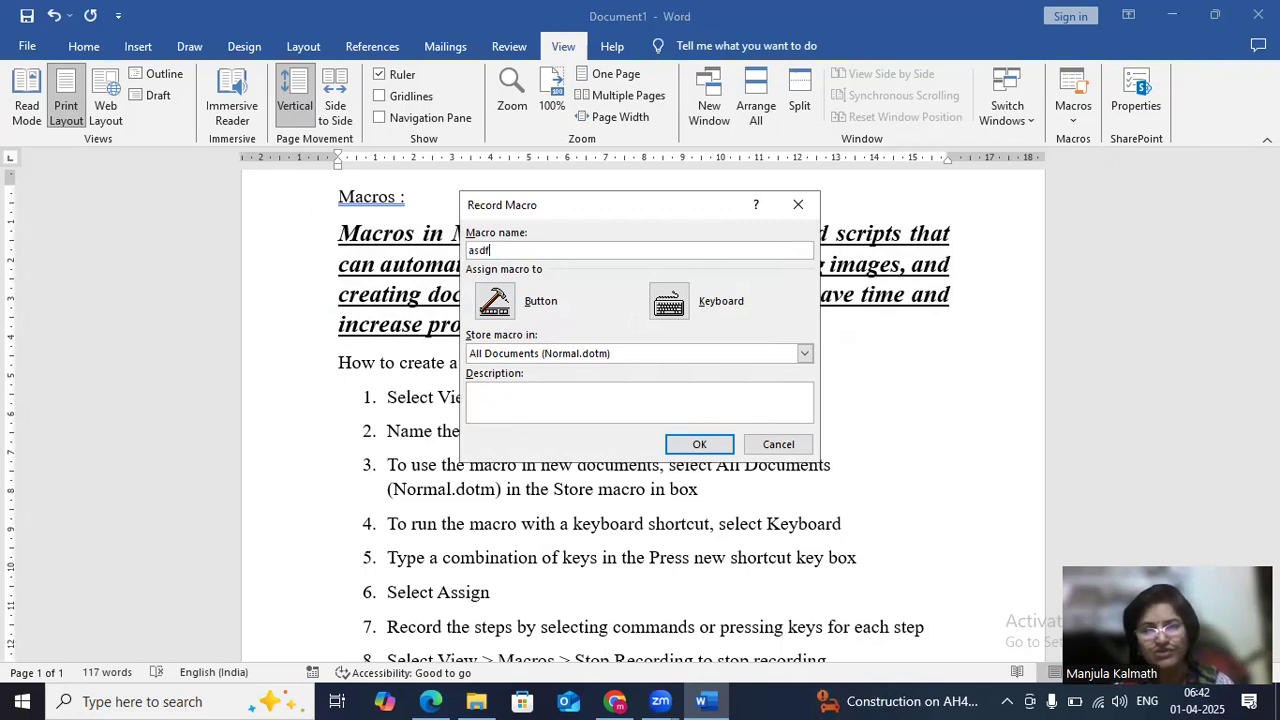
click(670, 300)
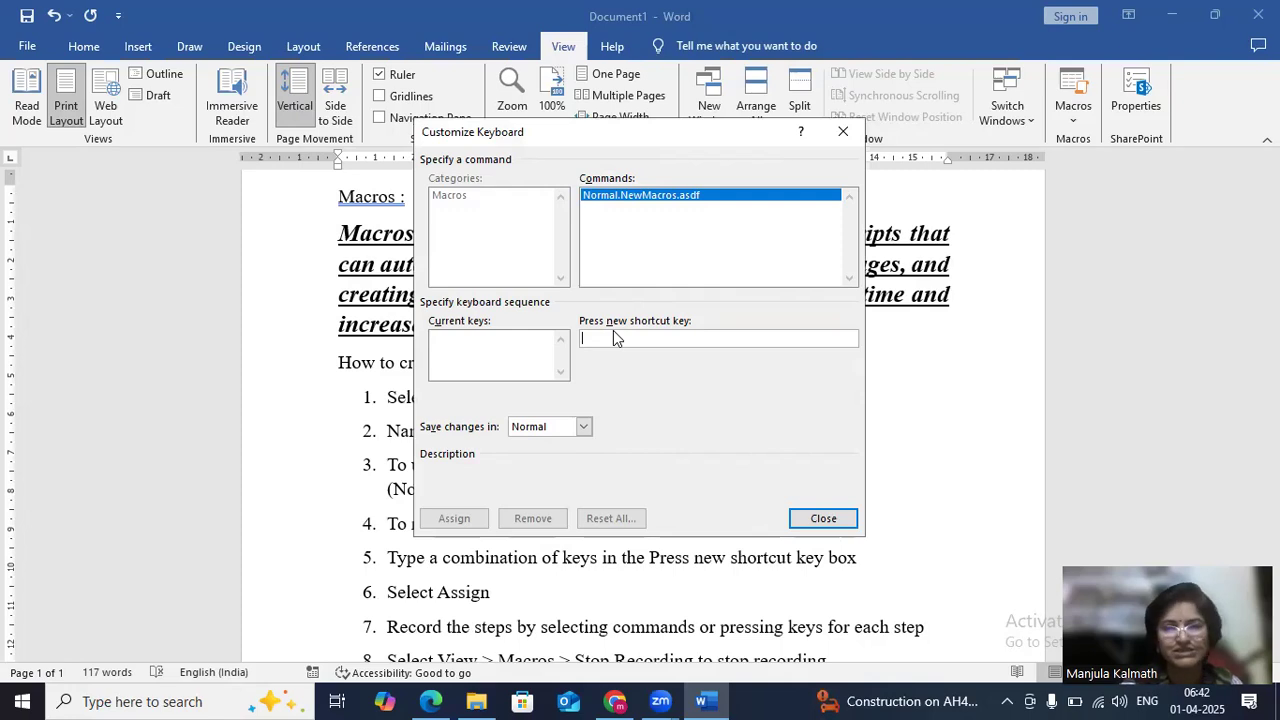
key(ctrl+q)
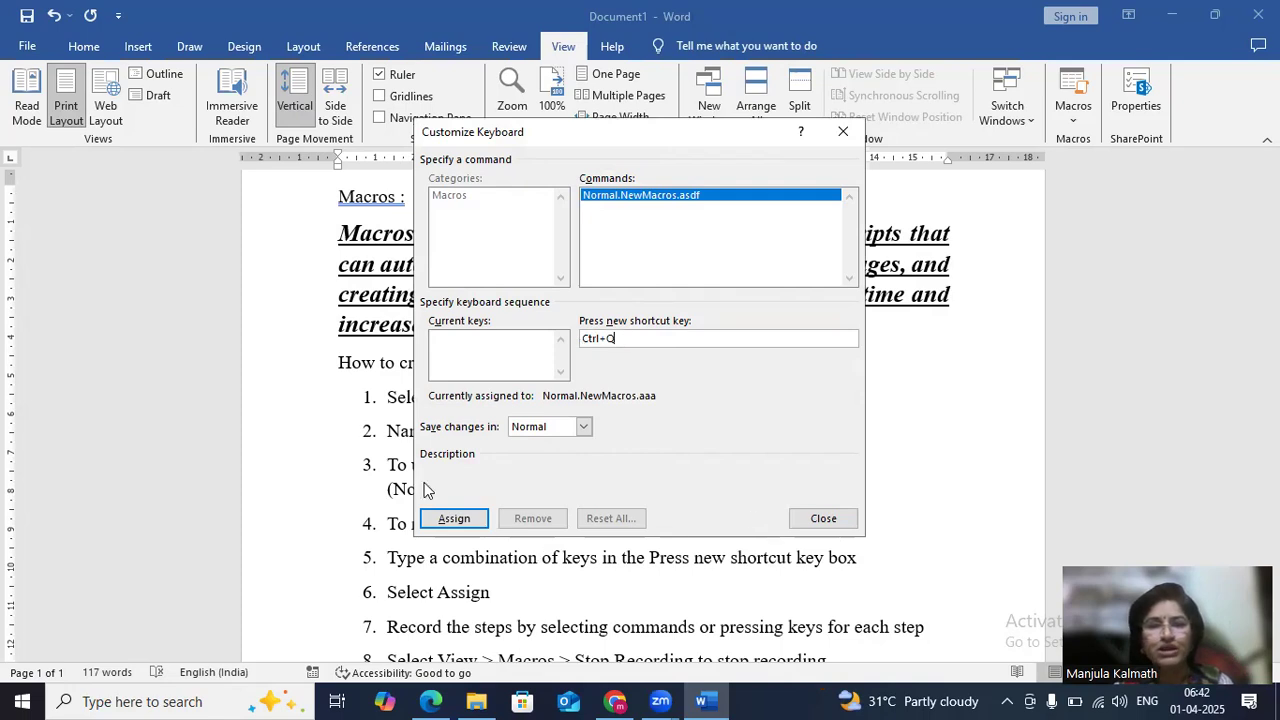
click(455, 518)
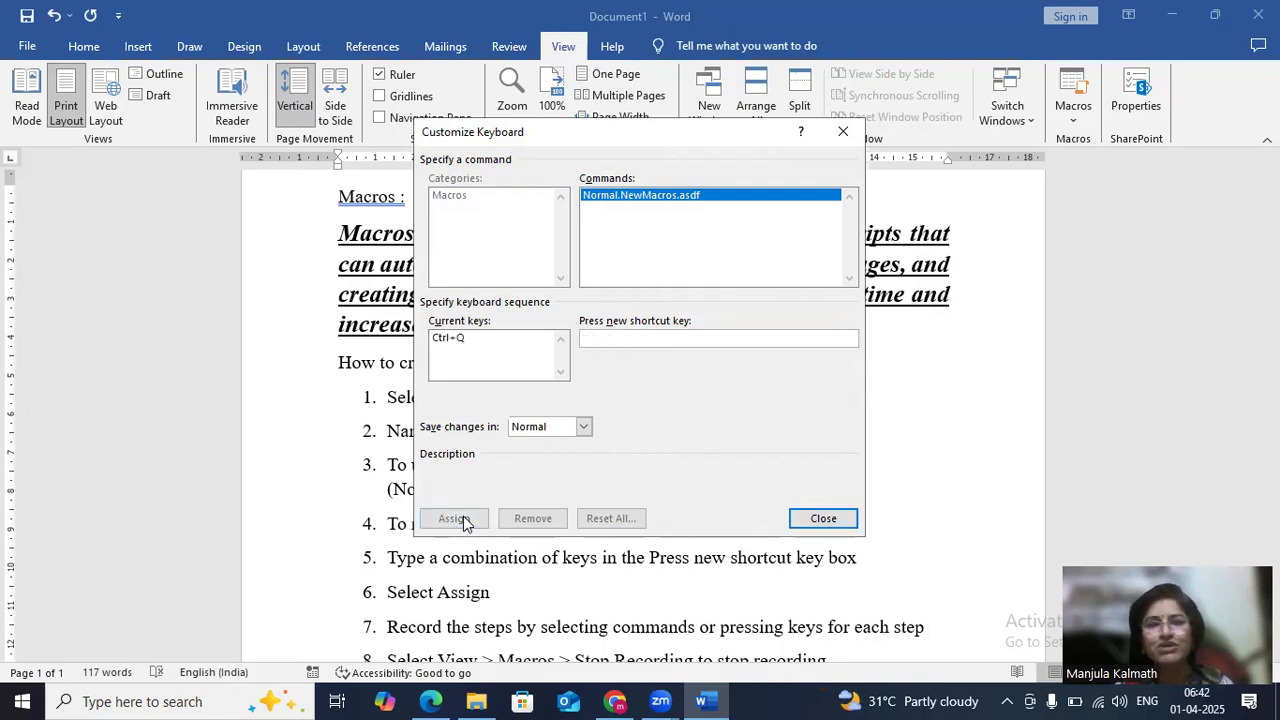
click(824, 519)
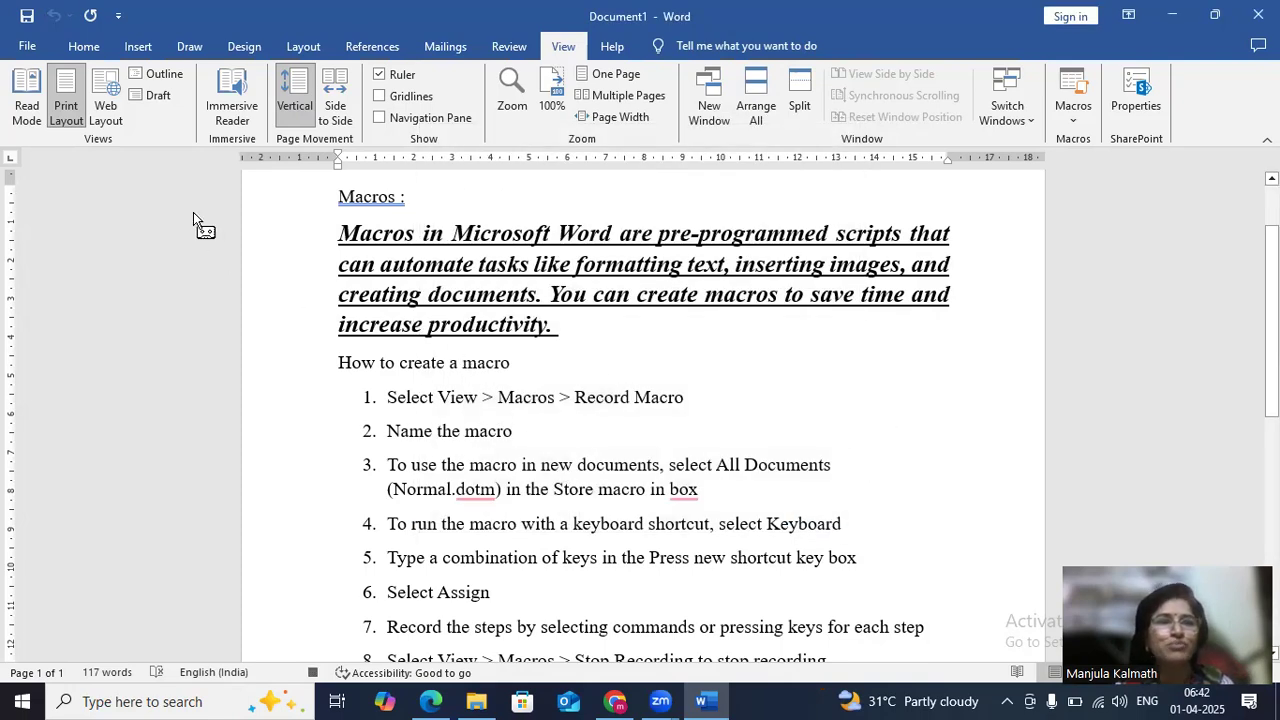
- Set the font to Algerian and turn on underline for the macro being recorded
click(84, 47)
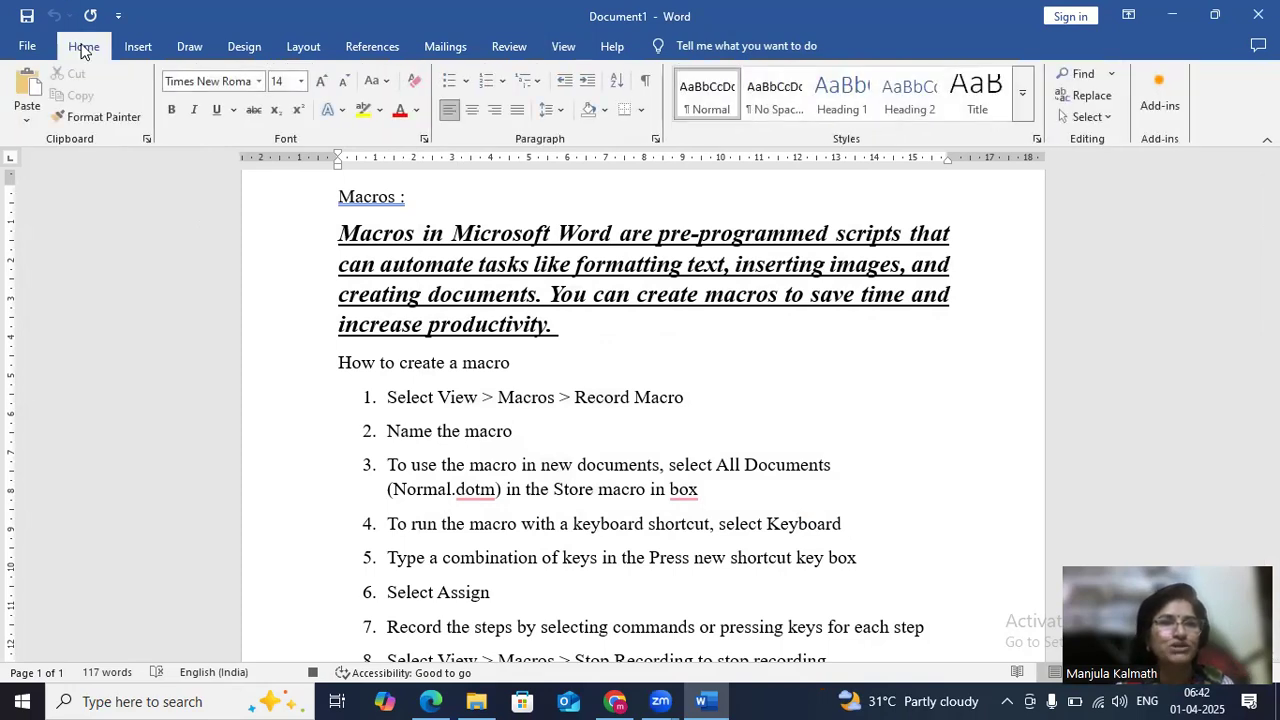
click(259, 82)
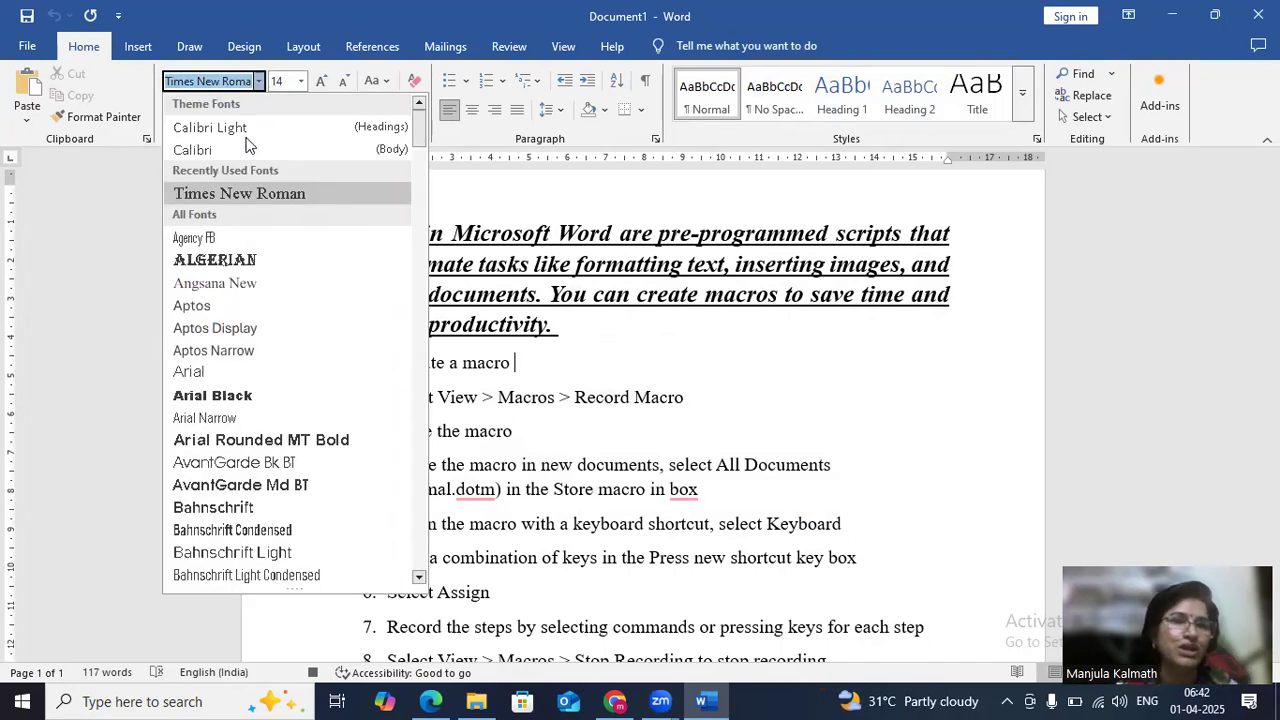
key(Escape)
text(Algerian)
key(Return)
click(220, 112)
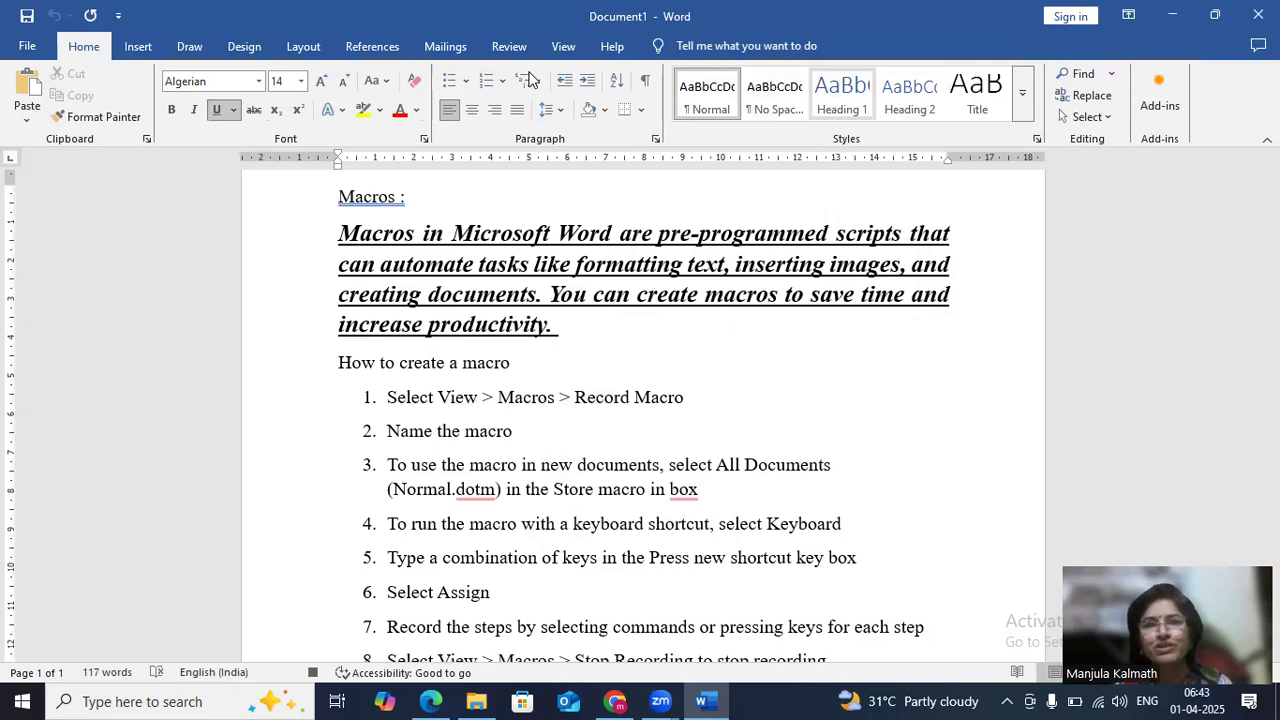
- Stop recording the asdf macro
click(563, 46)
click(1074, 118)
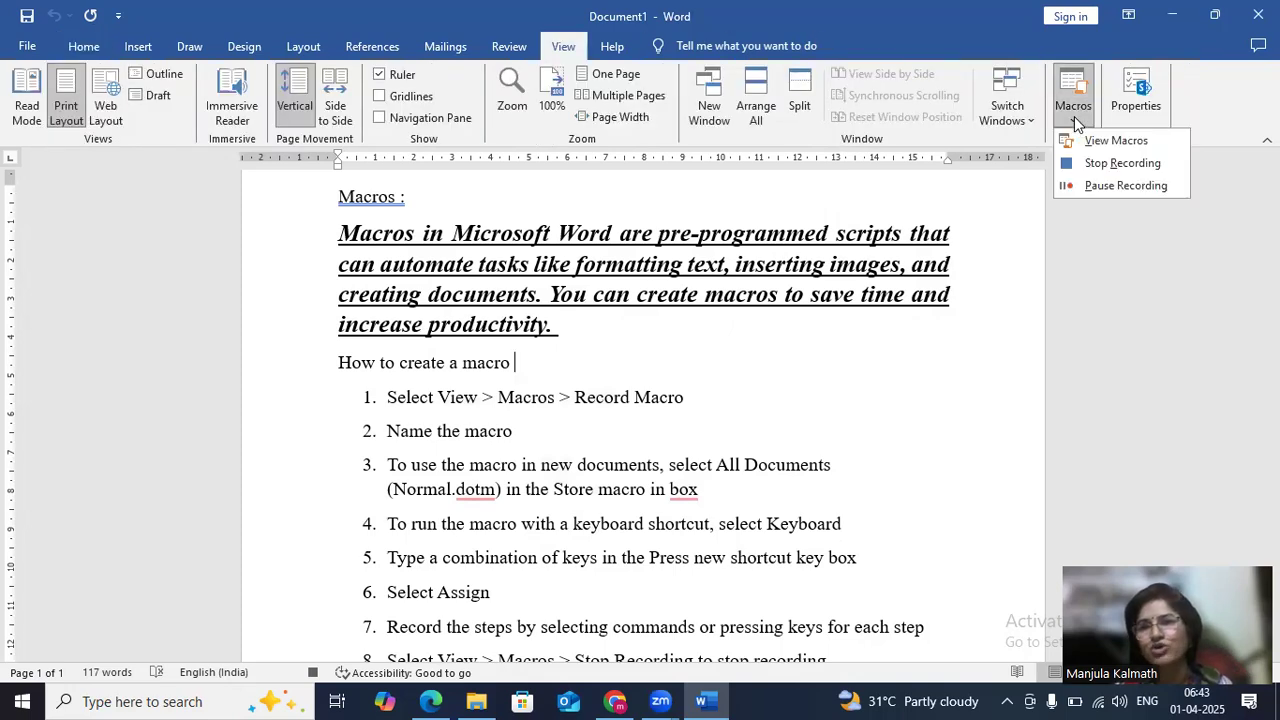
click(1120, 164)
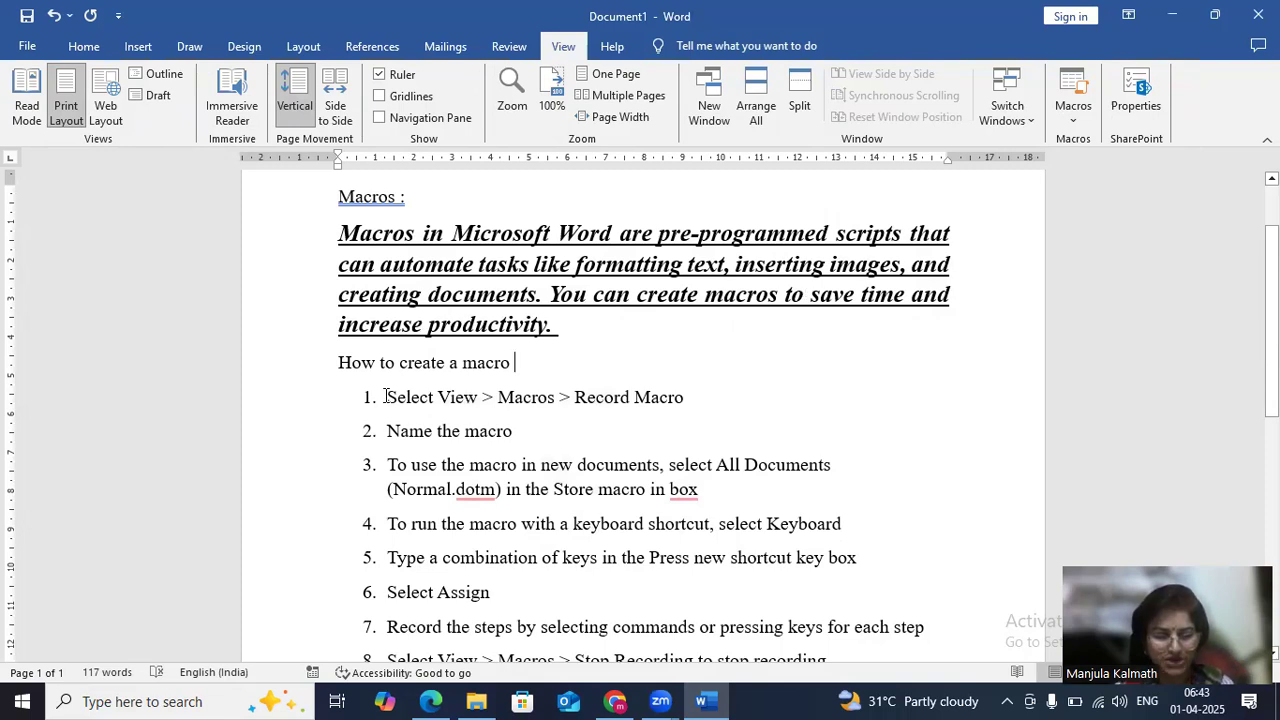
- Run the asdf macro from the macro list on list items 1 to 3 under How to create a macro
drag(386, 397, 768, 495)
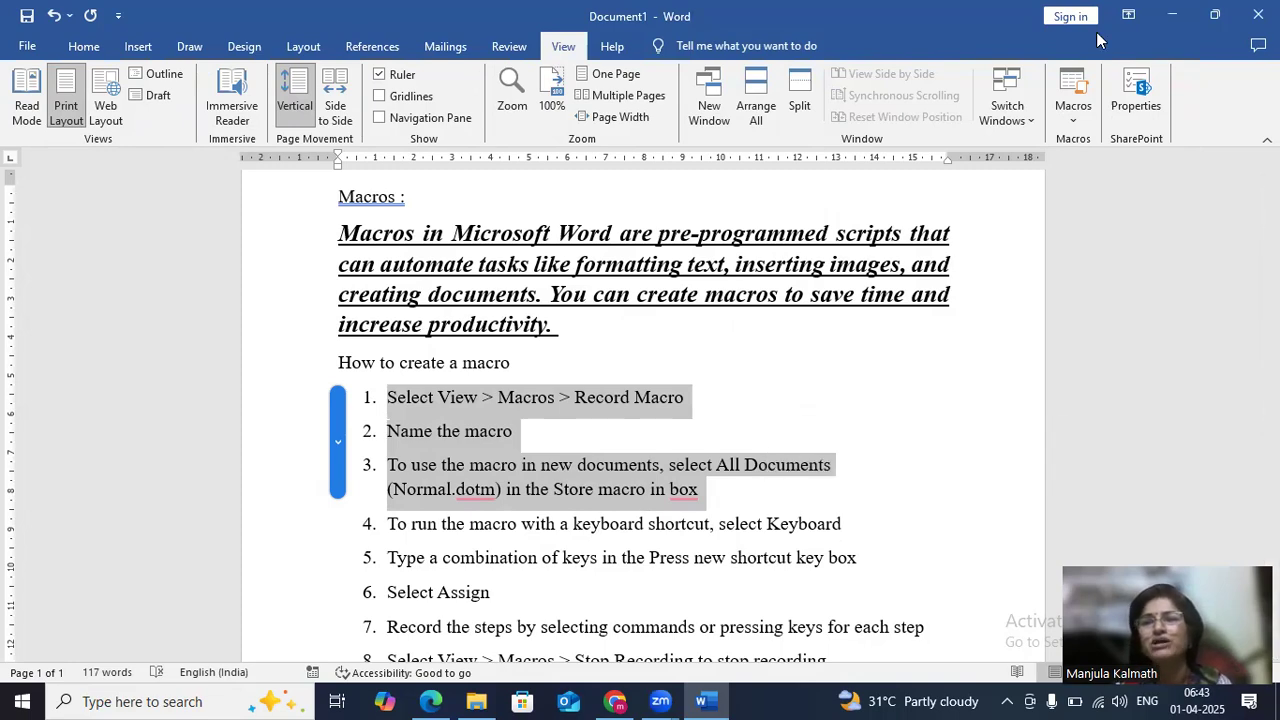
click(1074, 118)
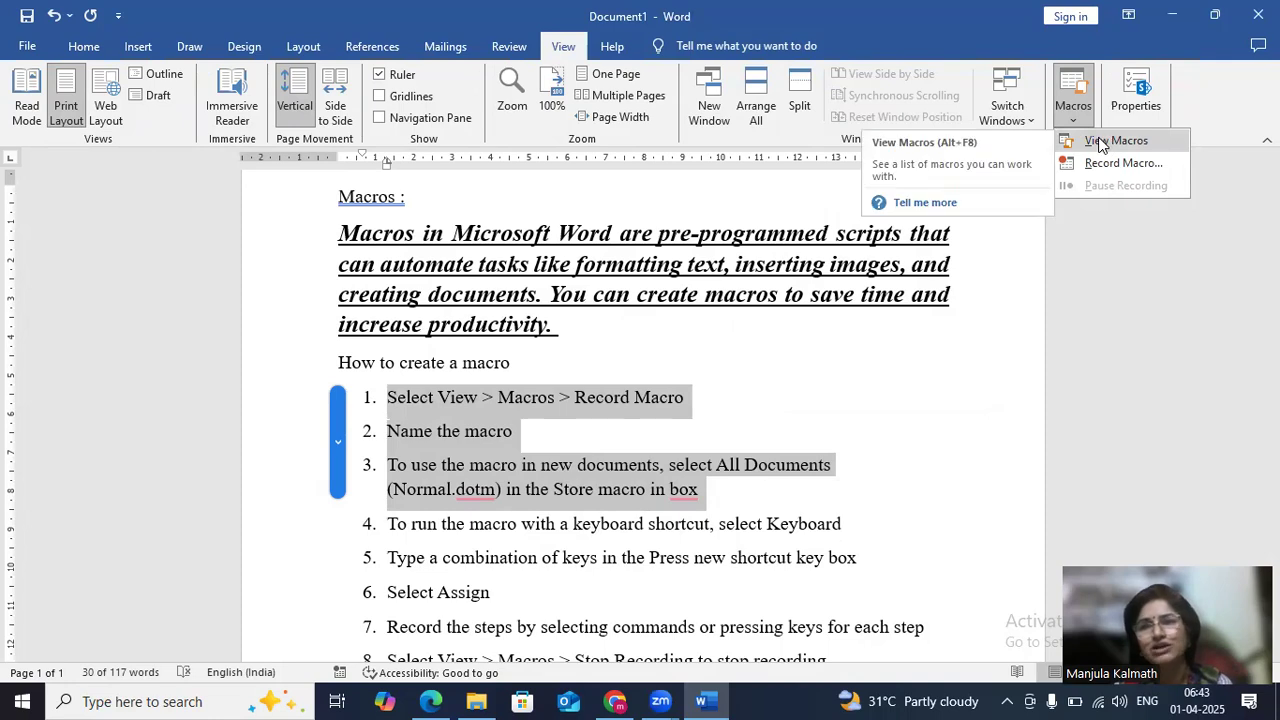
click(1100, 141)
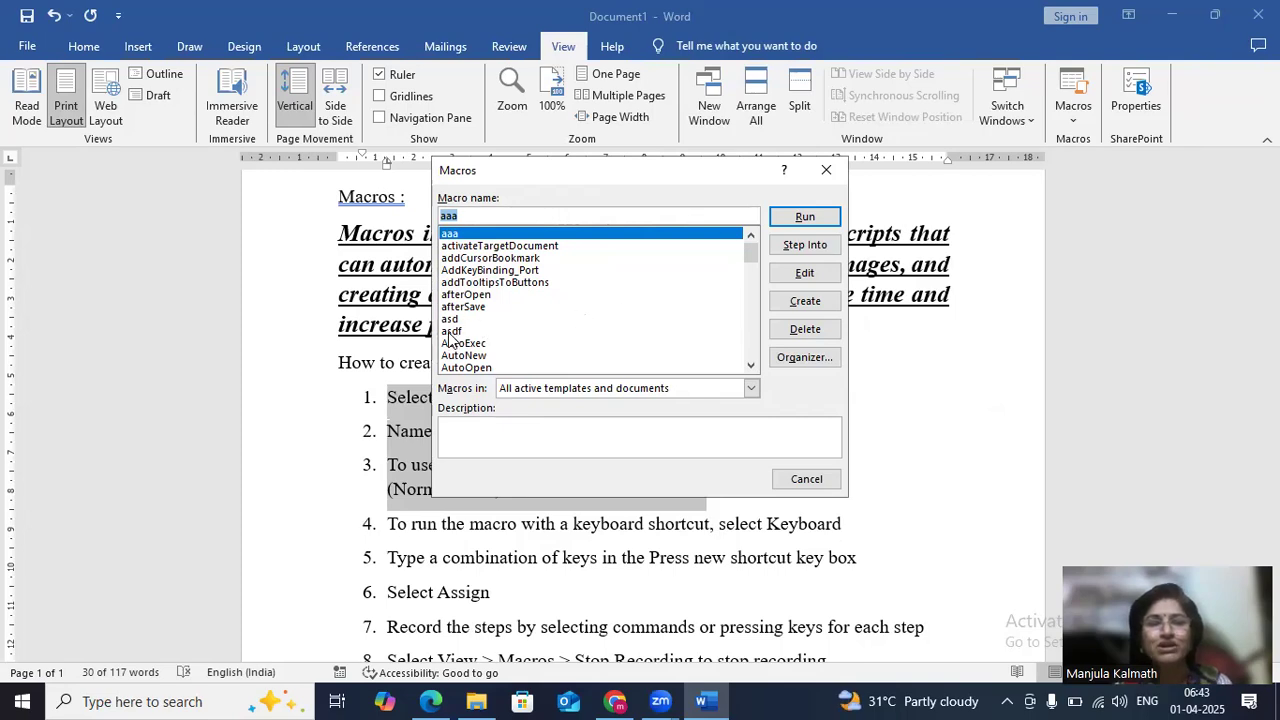
click(449, 333)
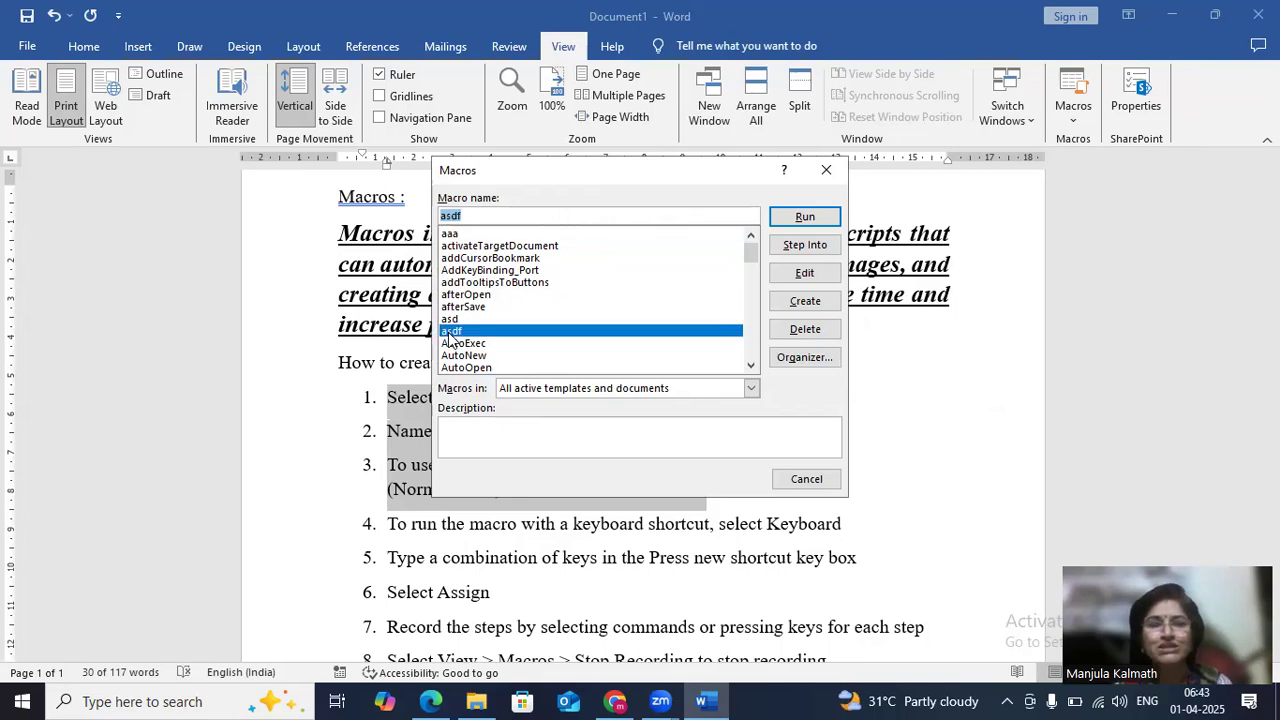
click(787, 219)
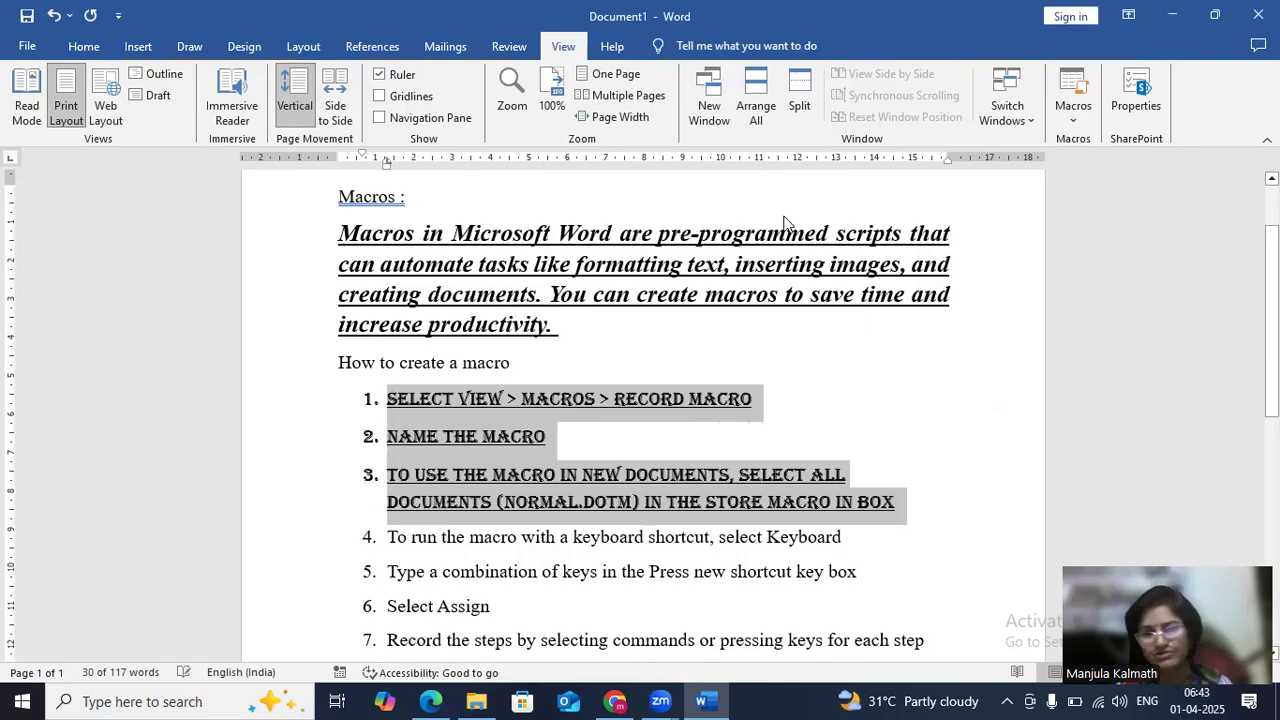
click(592, 553)
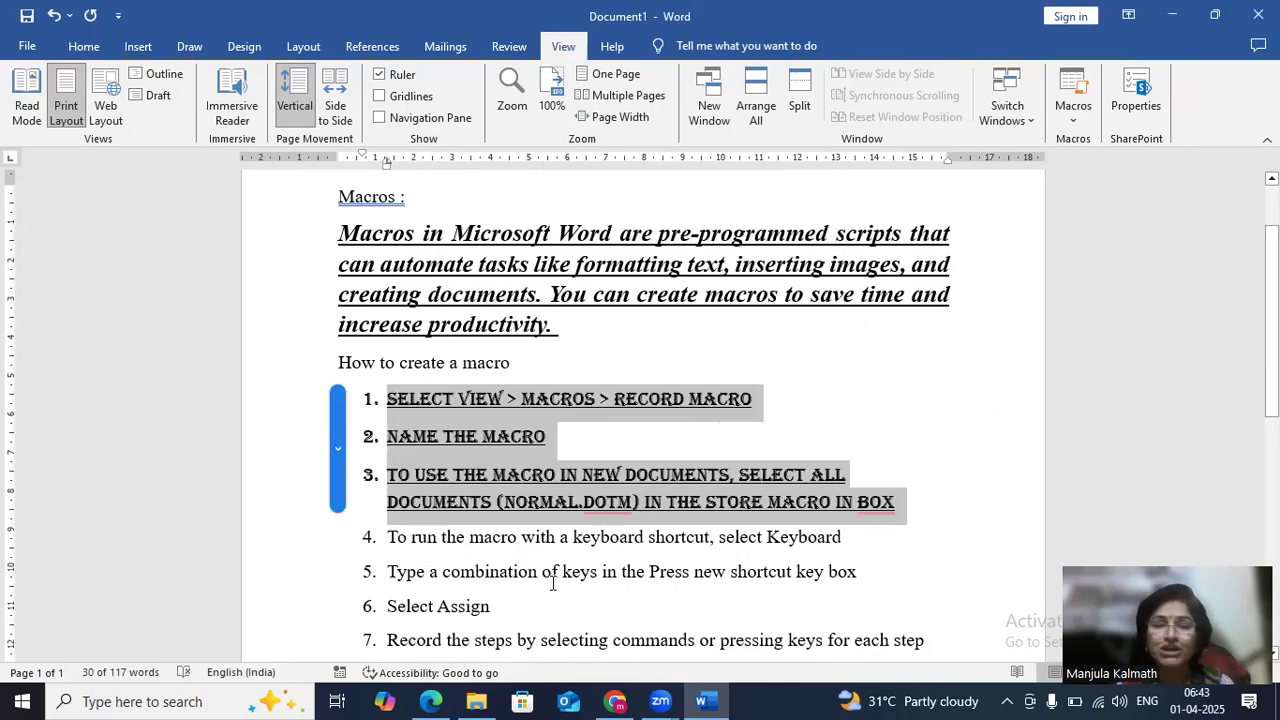
- Apply the asdf macro to list items 6 to 8 using its assigned keyboard shortcut
click(552, 582)
scroll(552, 582, down, 2)
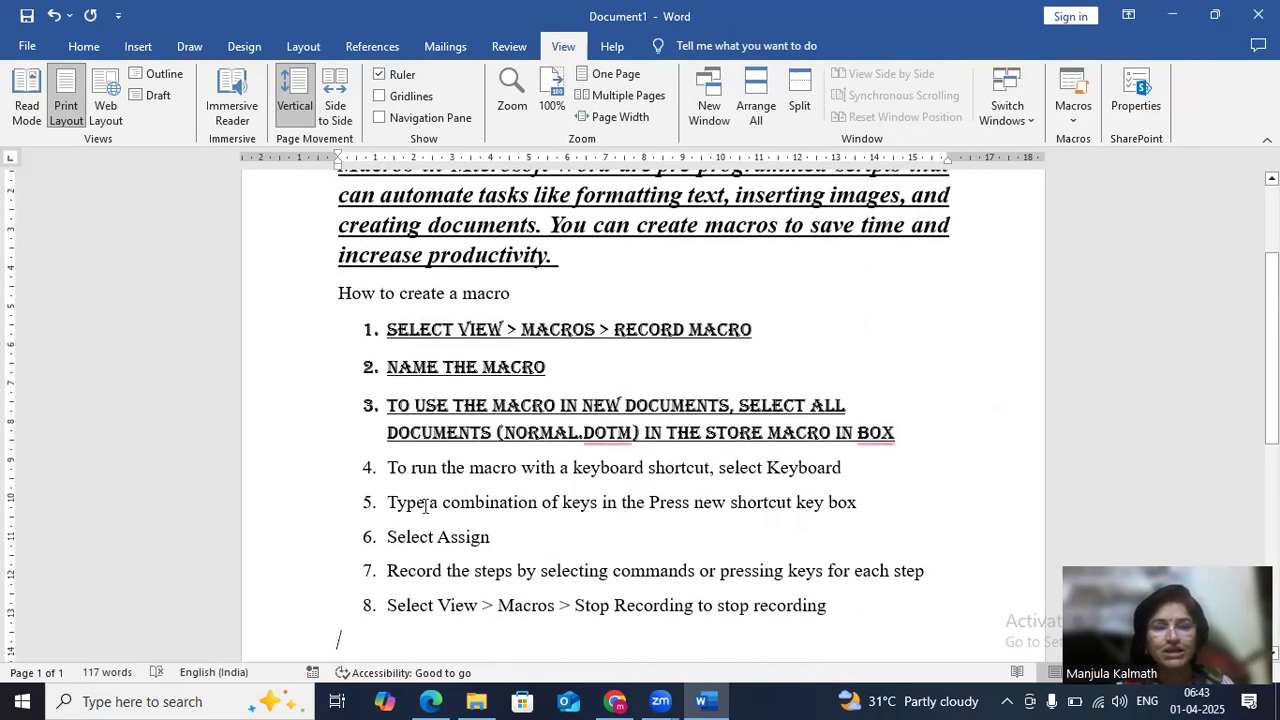
drag(389, 537, 811, 611)
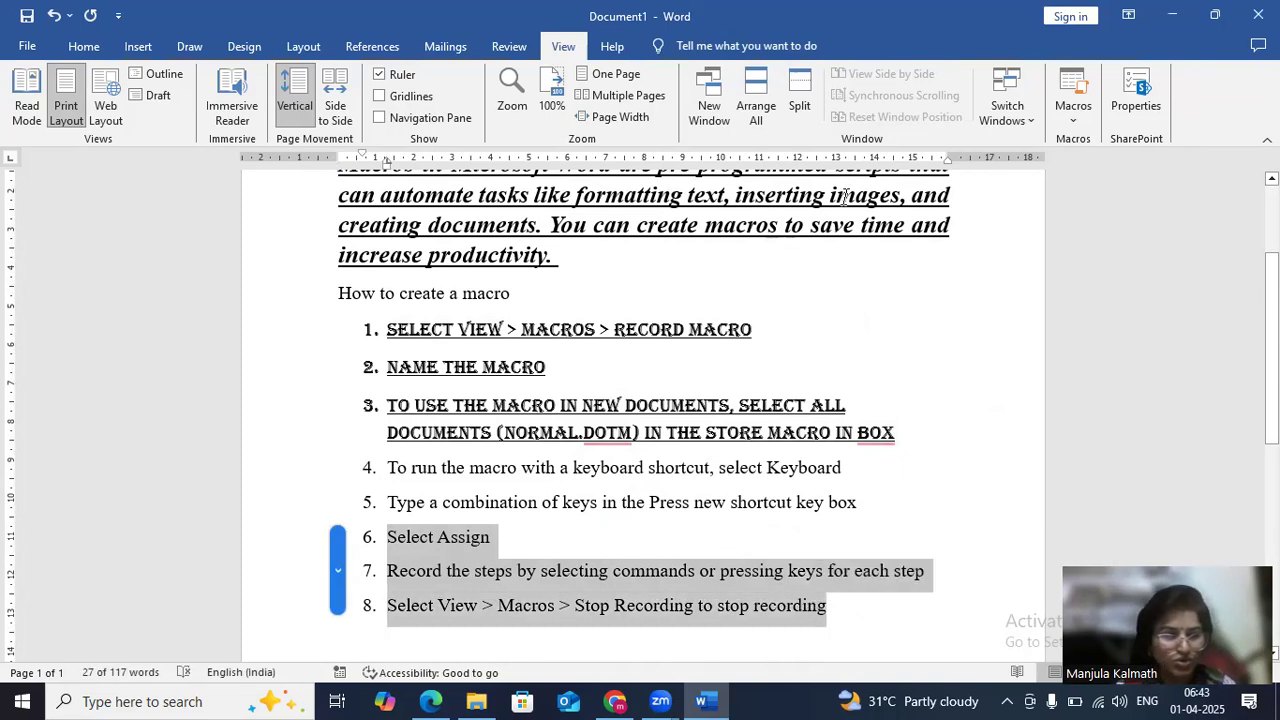
key(ctrl+m)
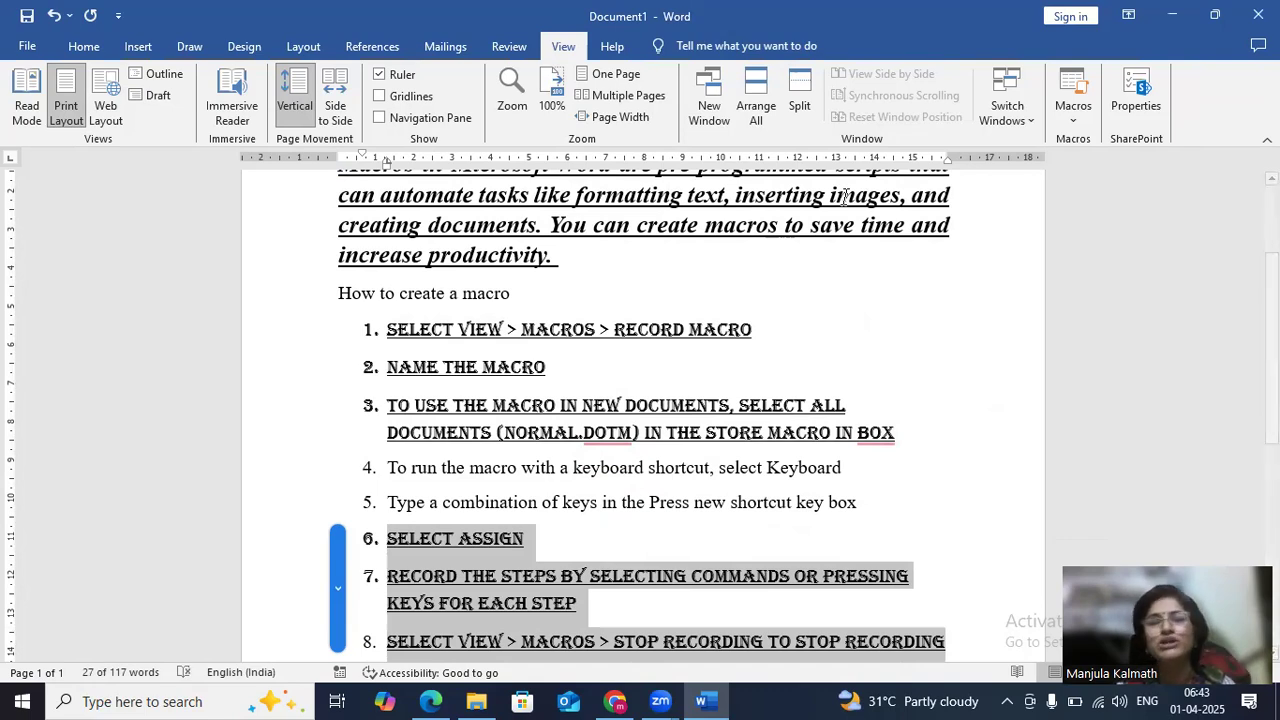
click(719, 483)
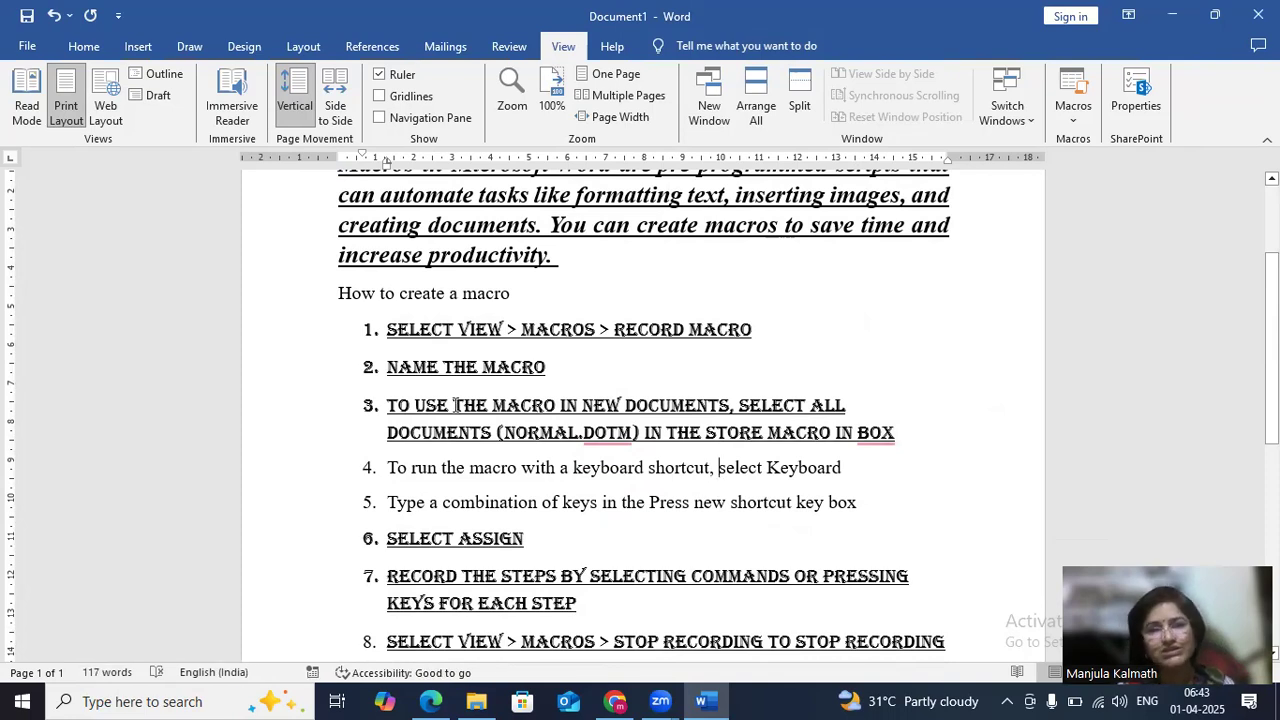
- Open the recent document Subqueries_4 and apply the asdf macro by its shortcut to the paragraph beneath the Subqueries (Nested Queries) heading
click(28, 47)
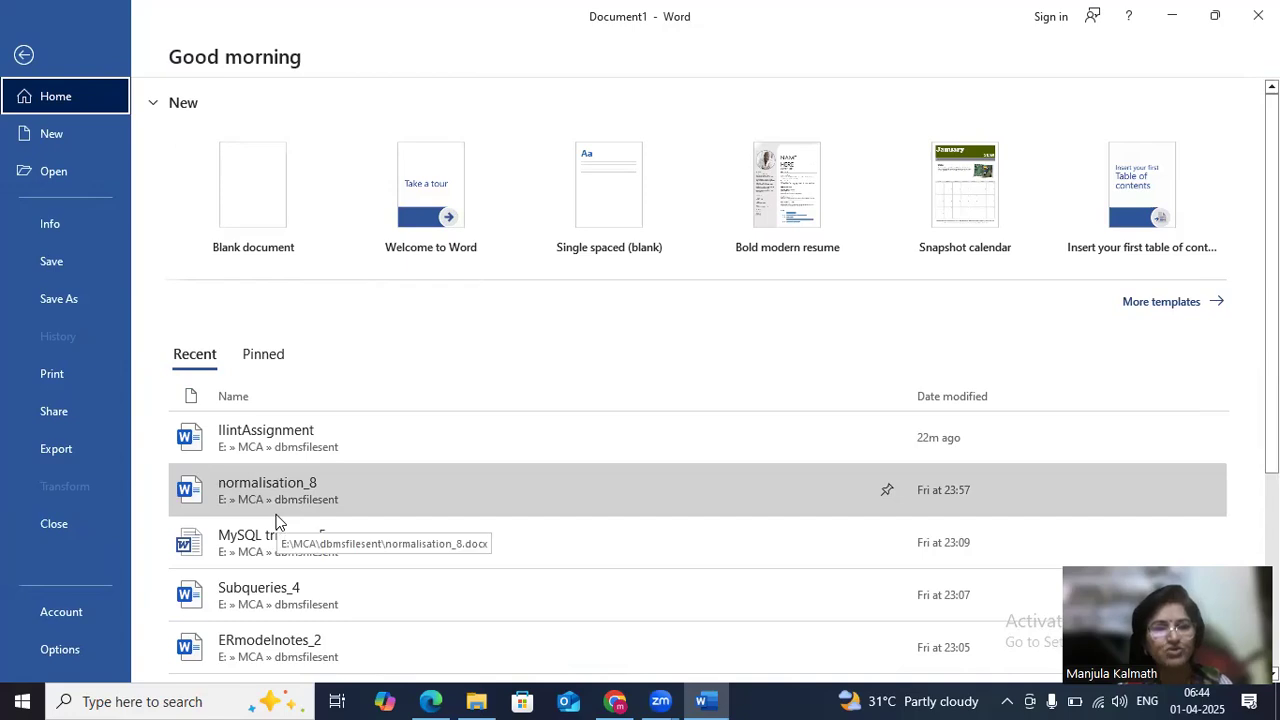
click(266, 595)
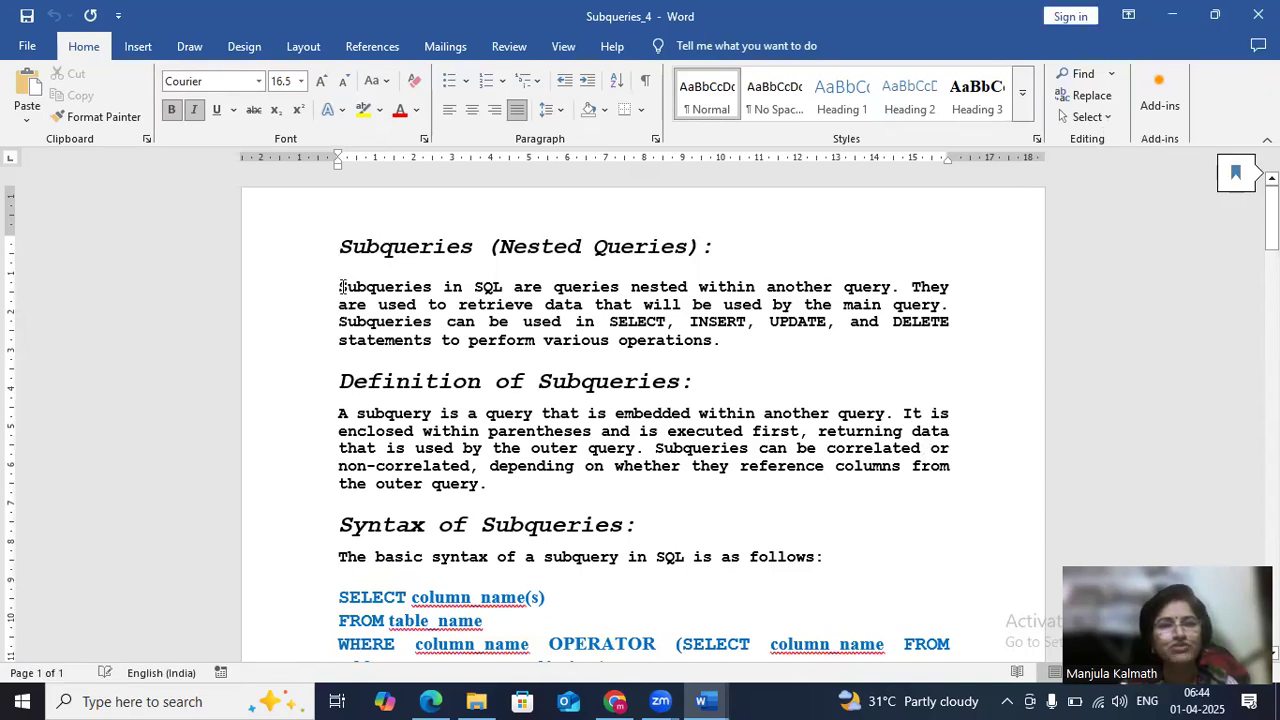
drag(342, 293, 724, 341)
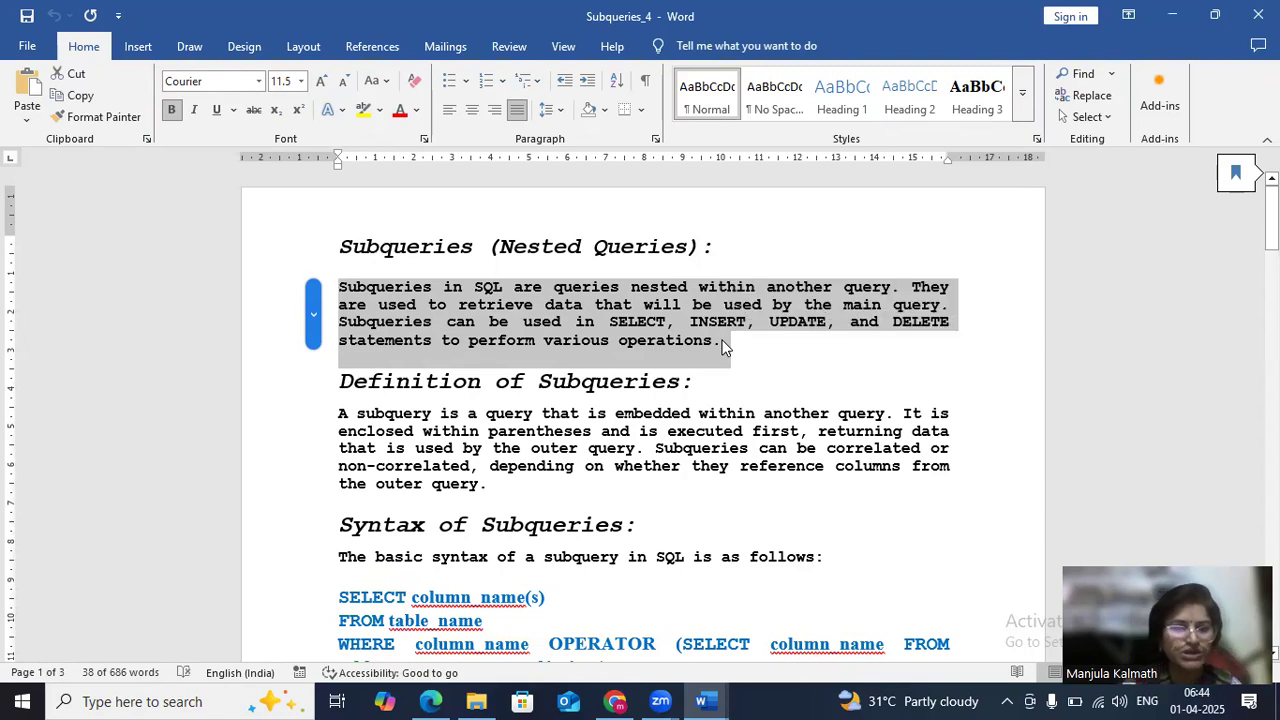
key(ctrl+m)
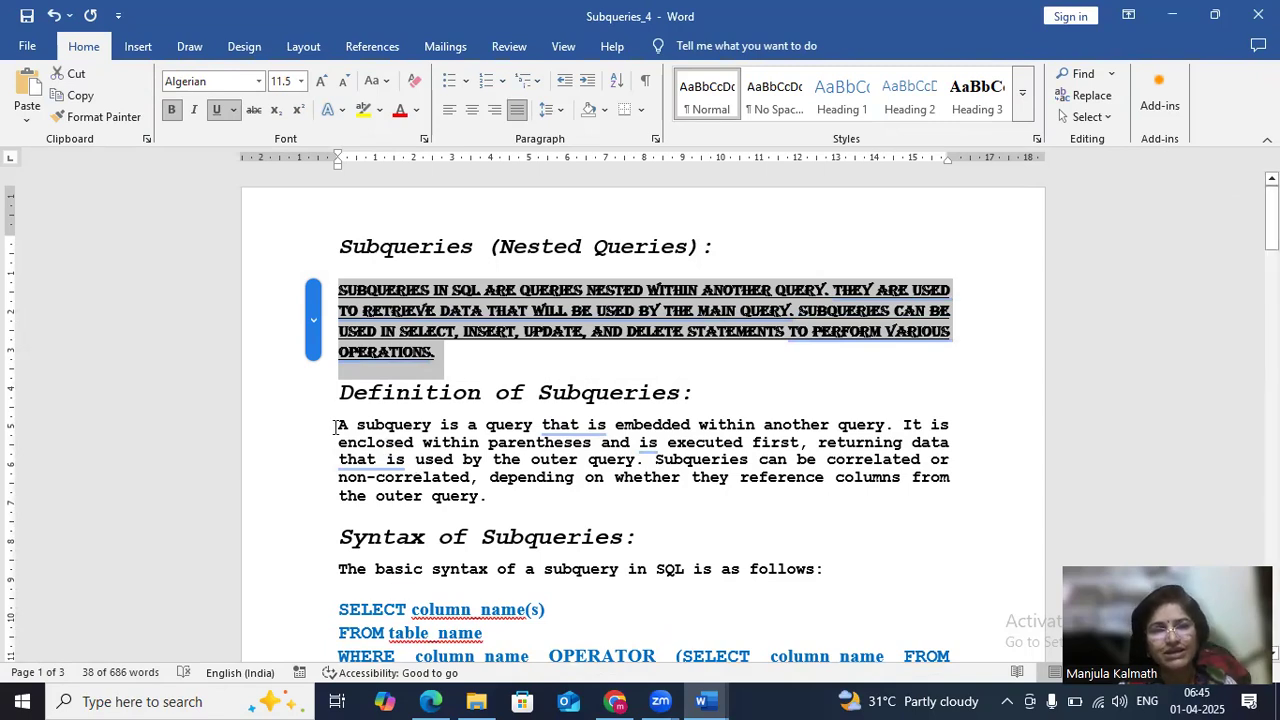
- Run the asdf macro from the macro list on the paragraph beneath the Definition of Subqueries heading
drag(593, 463, 495, 499)
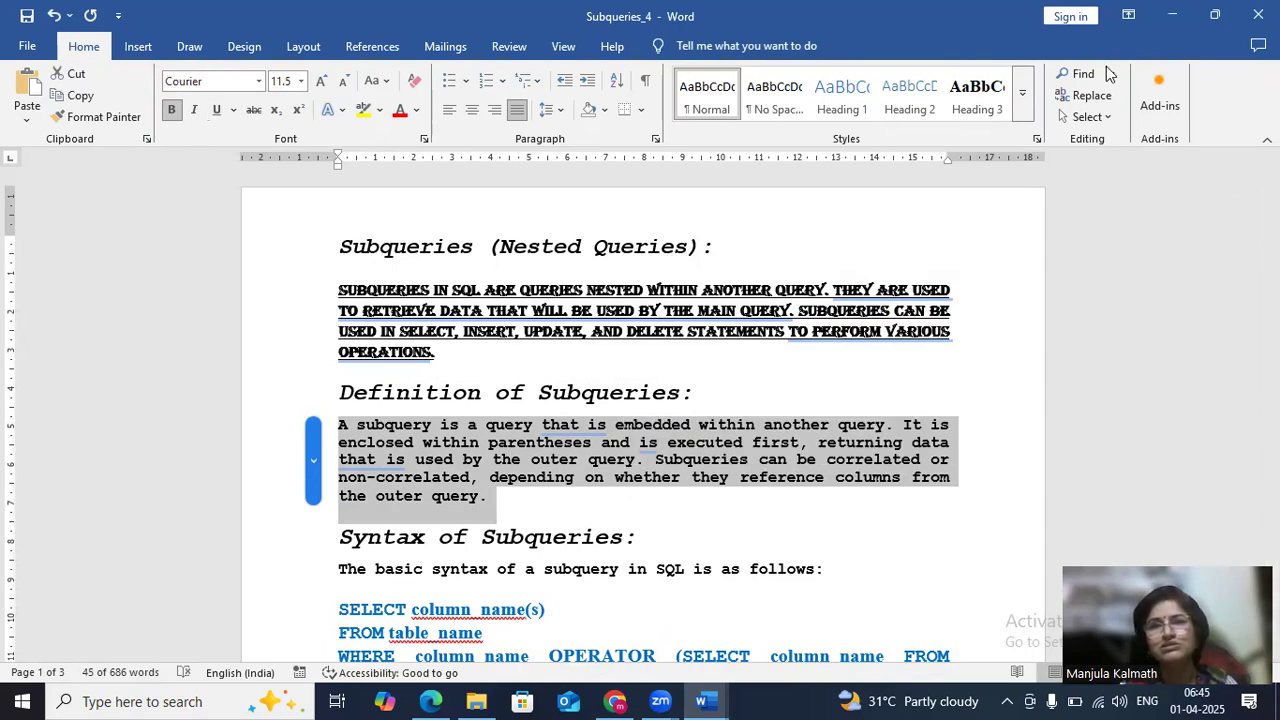
click(565, 48)
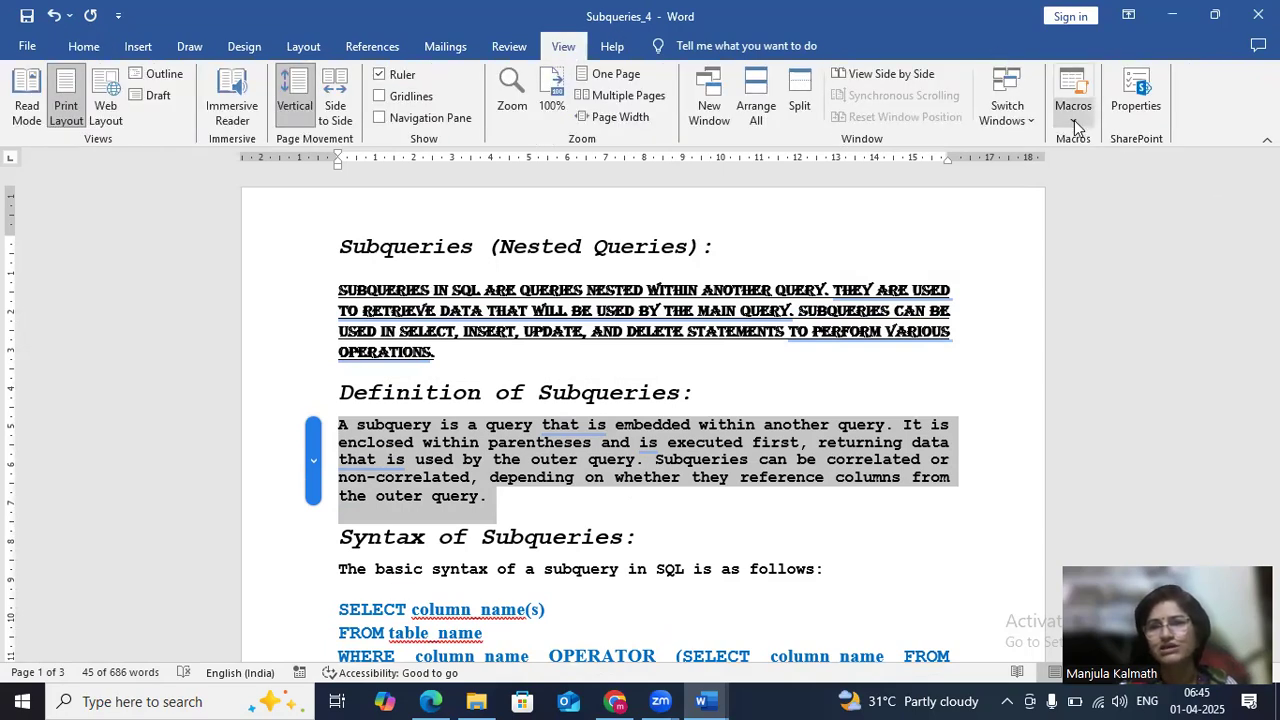
click(1074, 120)
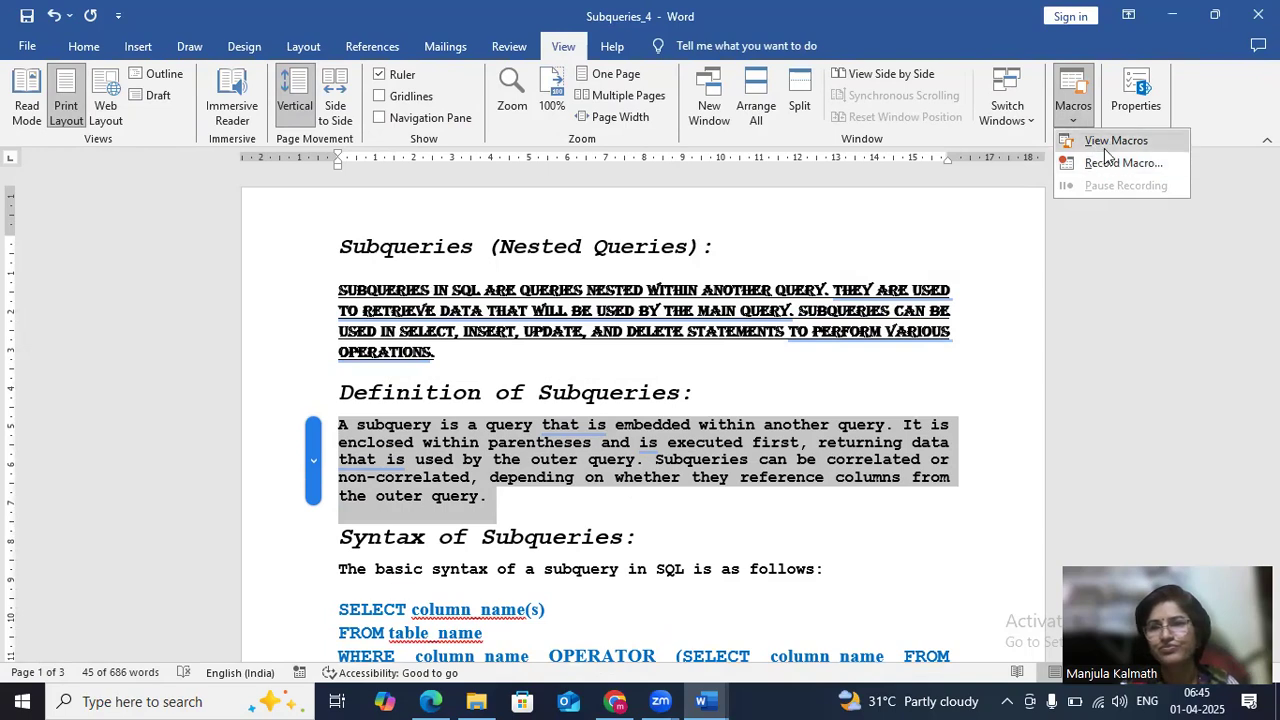
click(1104, 141)
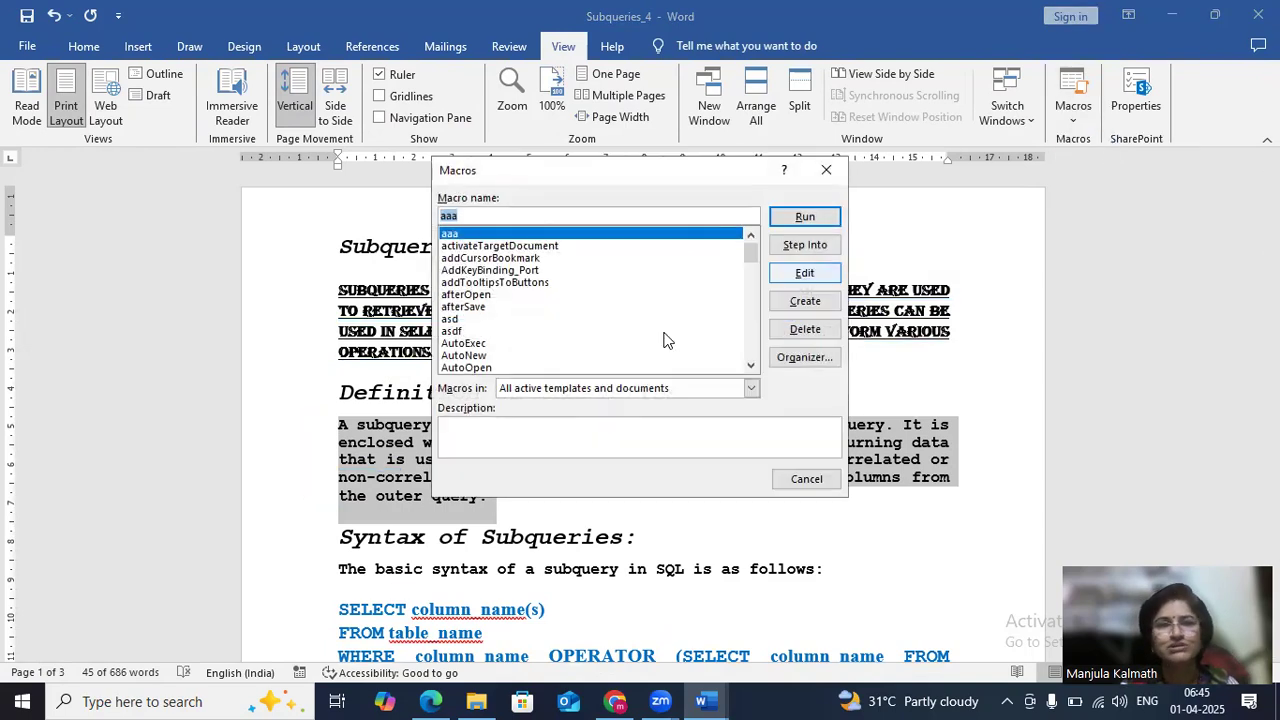
click(455, 331)
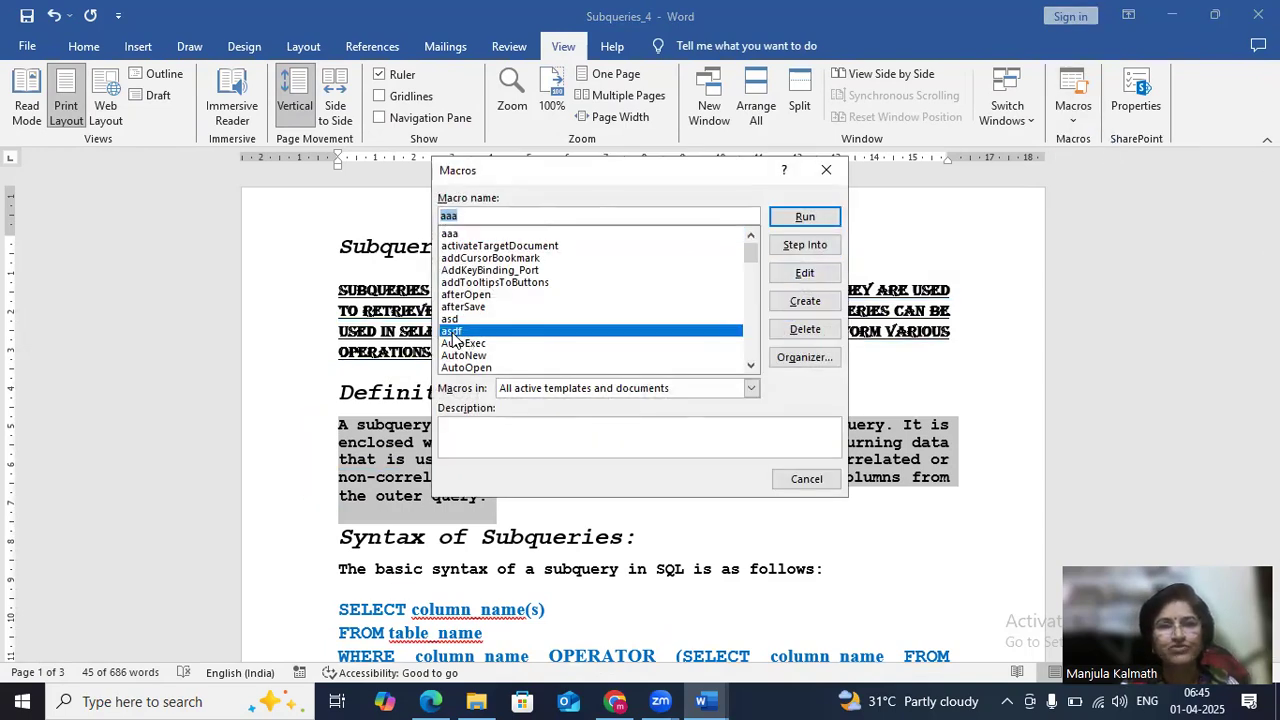
click(805, 217)
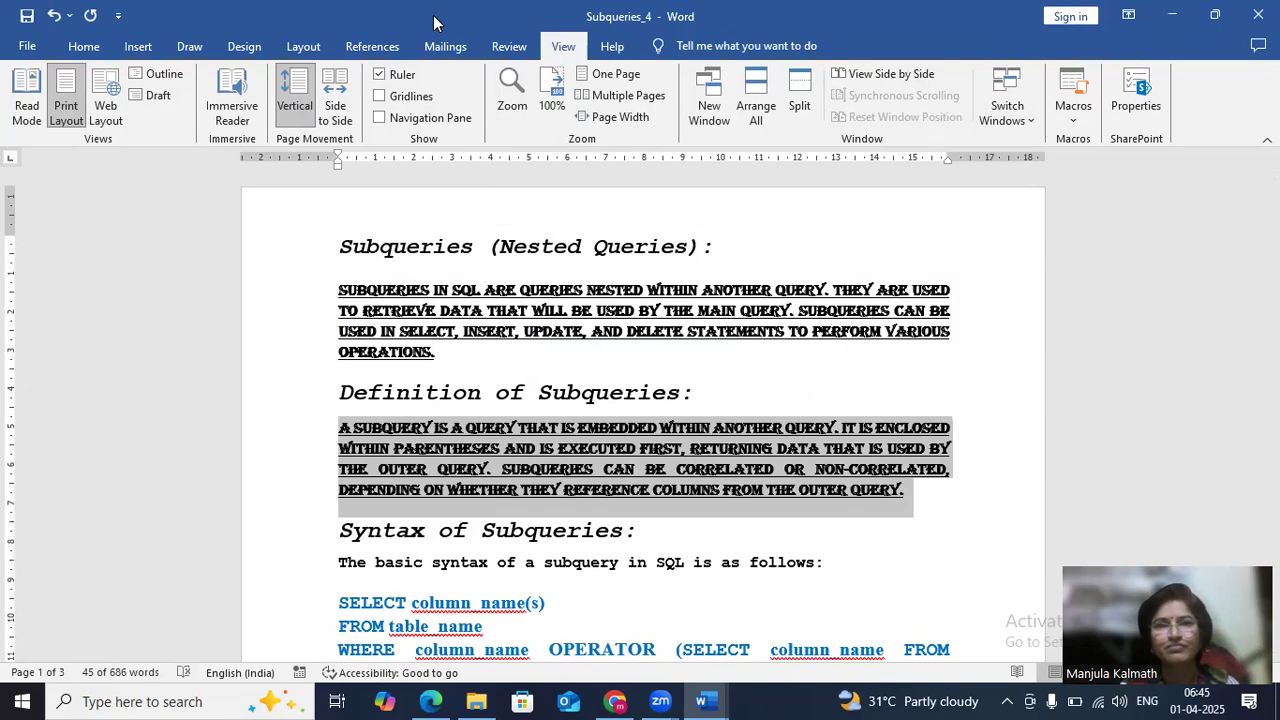
- Run the firstformat macro on the still-selected paragraph beneath the Definition of Subqueries heading
click(1072, 118)
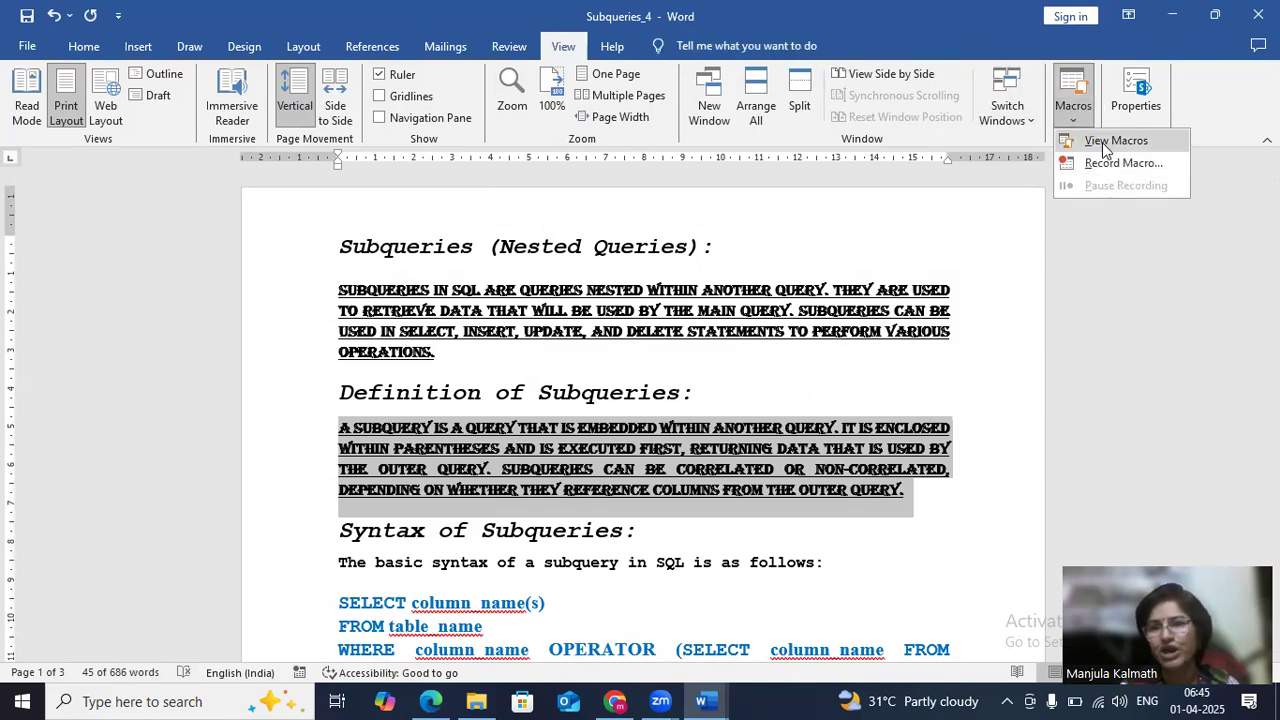
click(1102, 142)
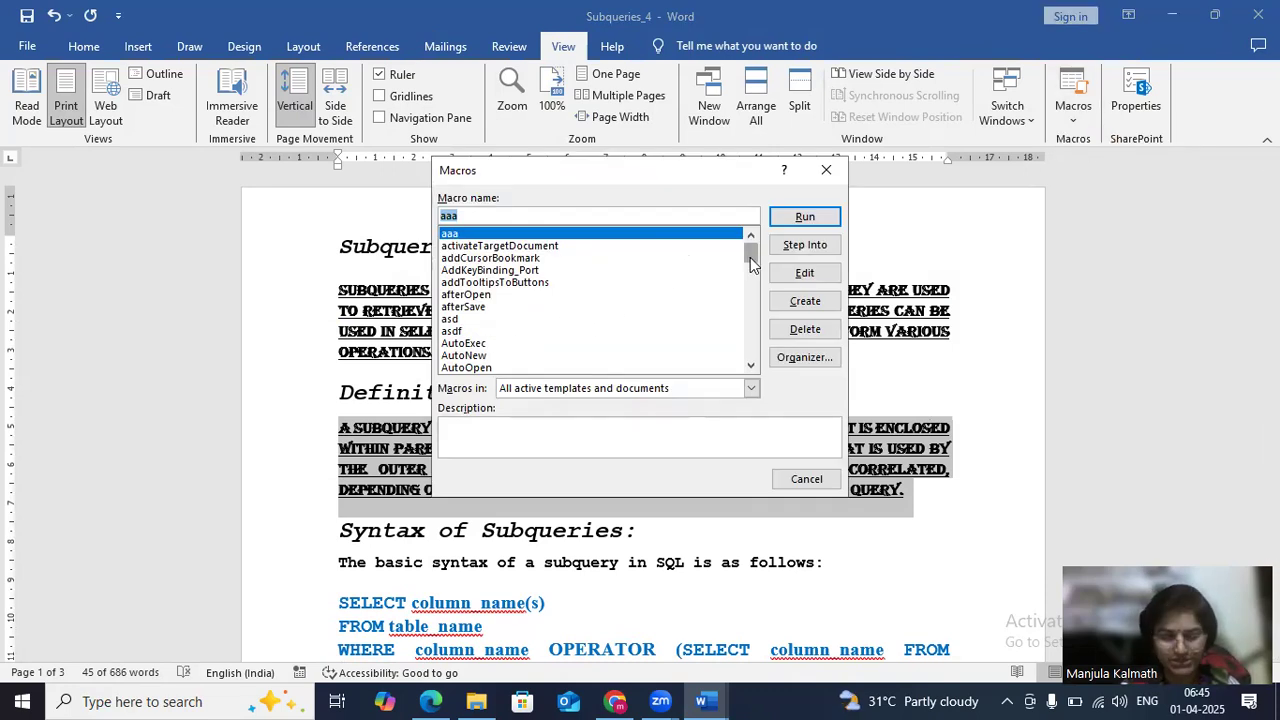
drag(751, 262, 757, 300)
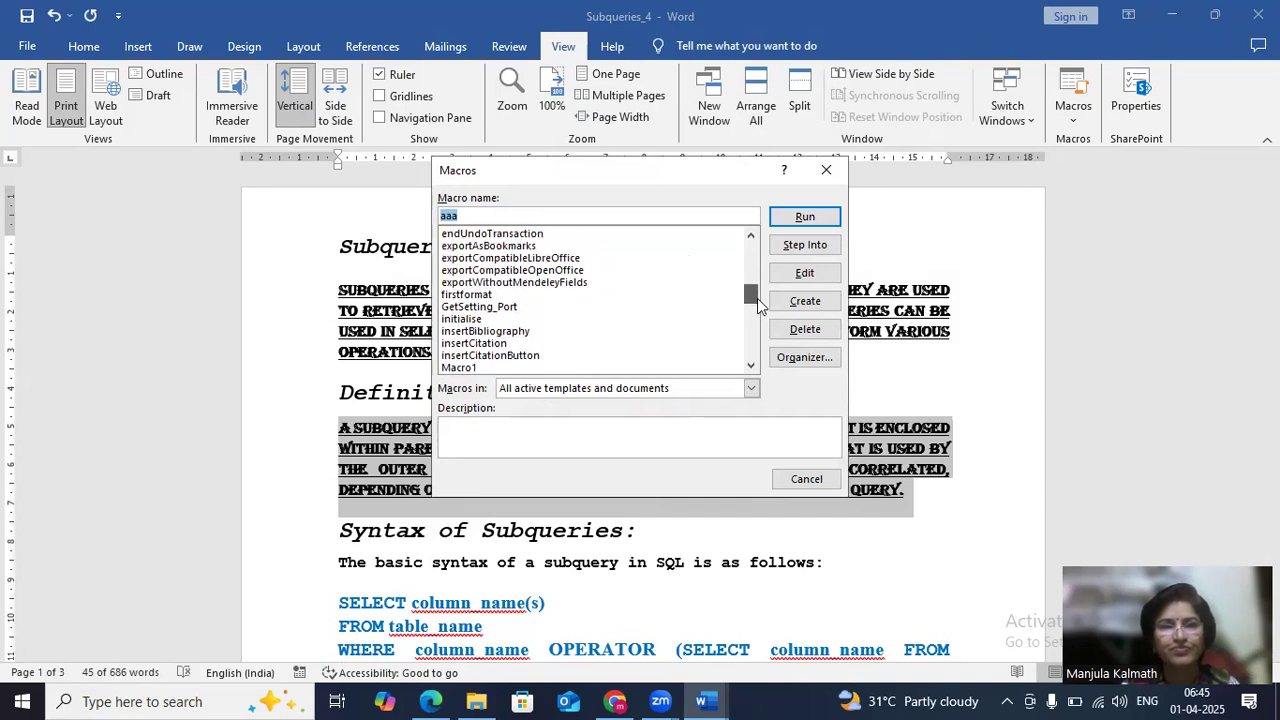
click(476, 295)
click(804, 216)
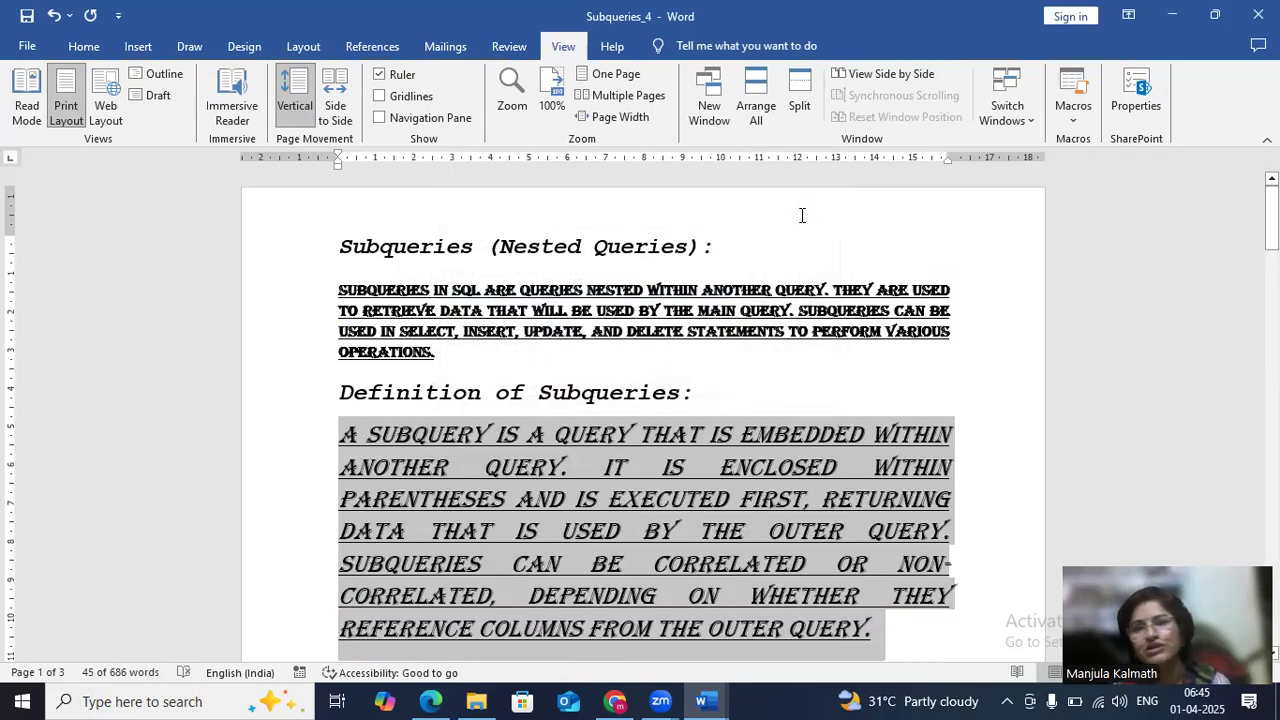